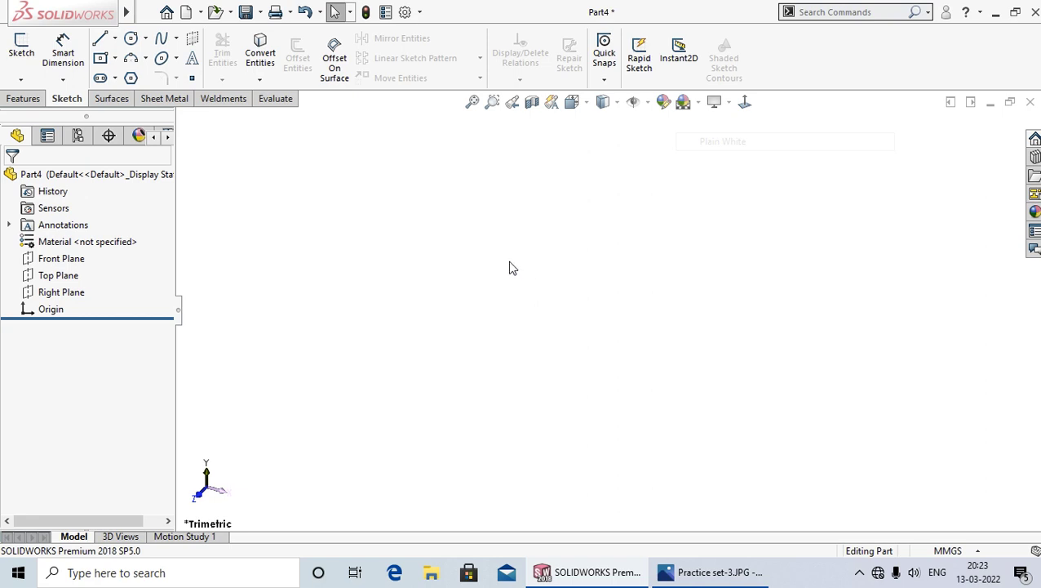
# - Check the flange reference drawing in Photos, then start a sketch on Part4's Top Plane
pyautogui.click(661, 572)
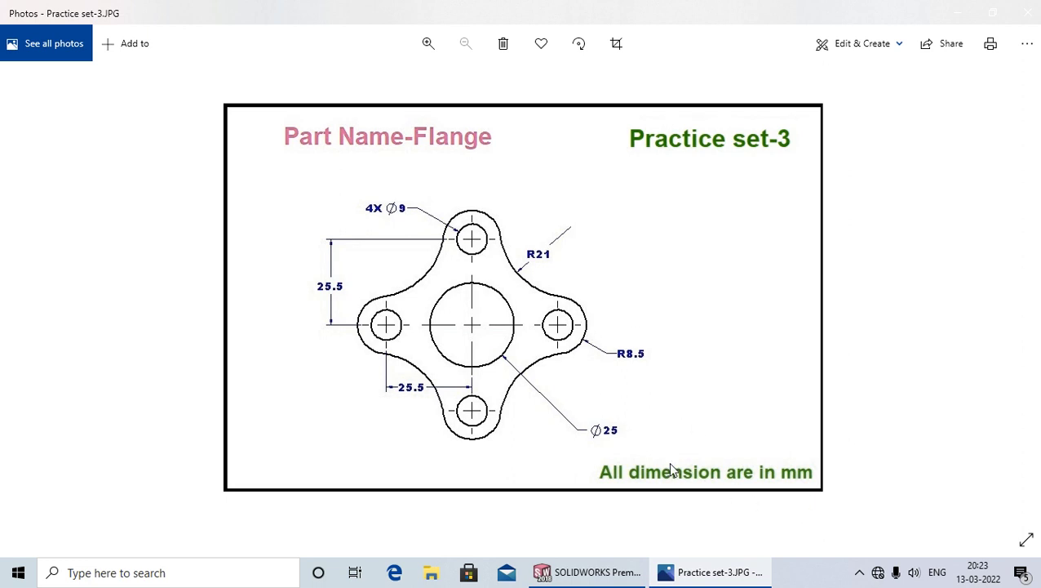
pyautogui.click(718, 573)
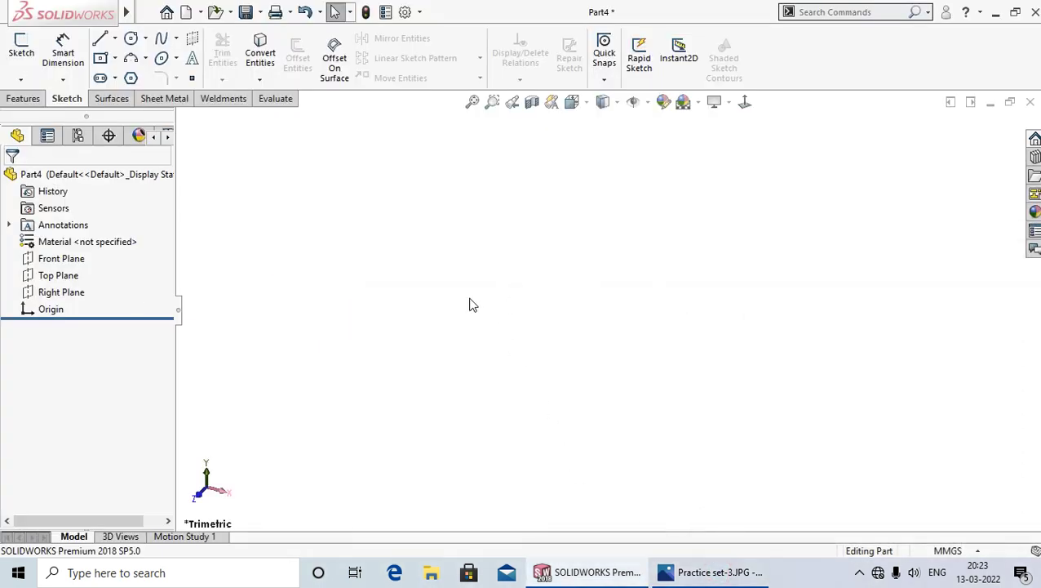
pyautogui.rightClick(59, 276)
pyautogui.click(72, 253)
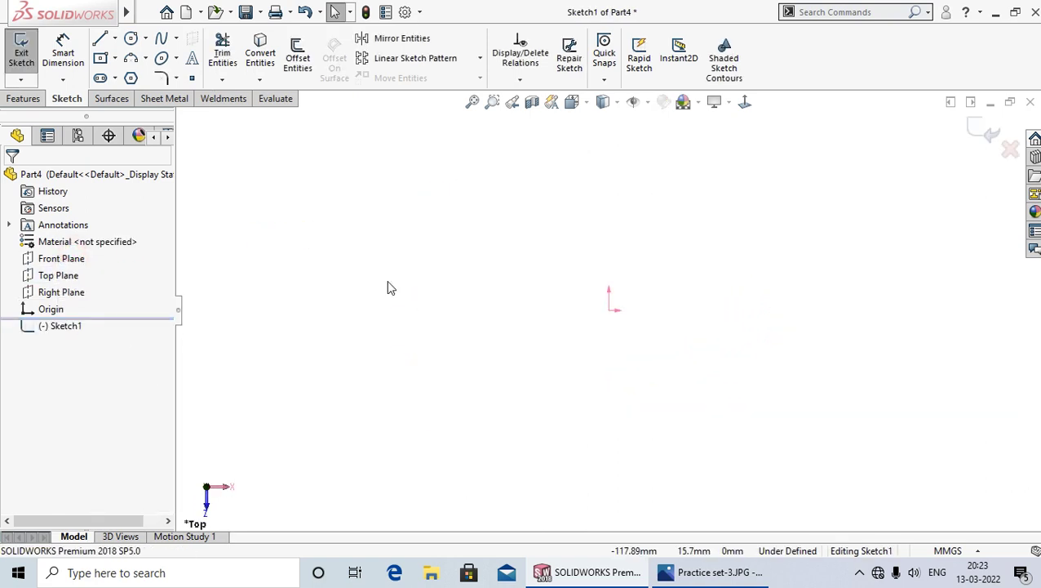
pyautogui.click(709, 572)
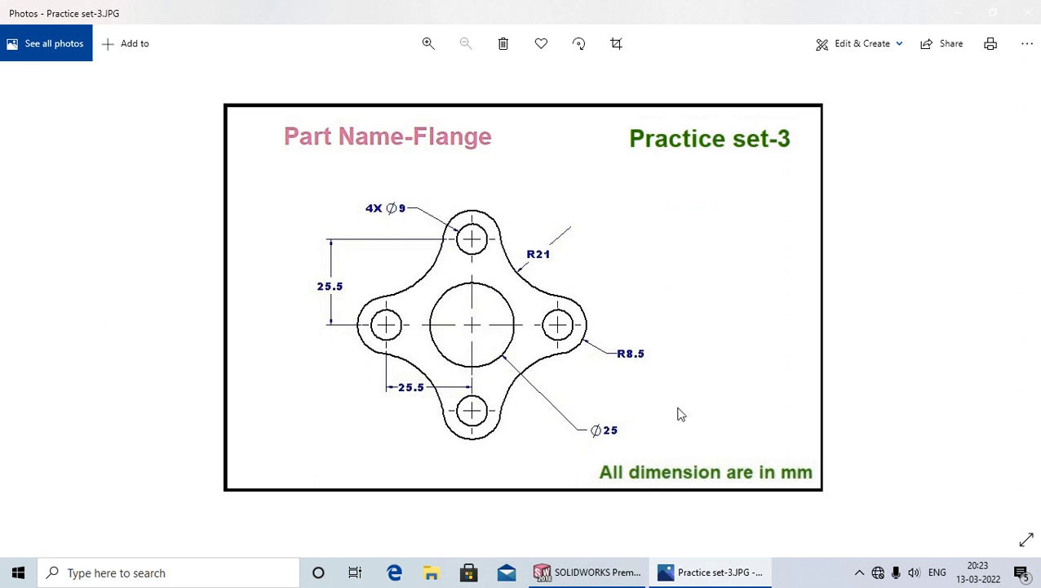
pyautogui.click(594, 574)
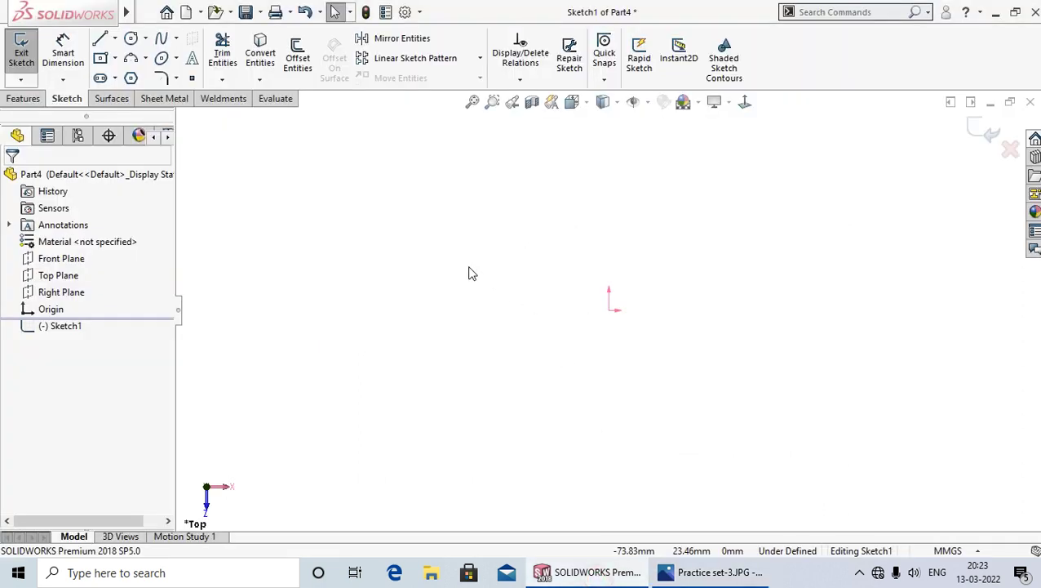
# - Draw a circle centred on the sketch origin
pyautogui.click(130, 39)
pyautogui.moveTo(609, 311); pyautogui.dragTo(611, 221)
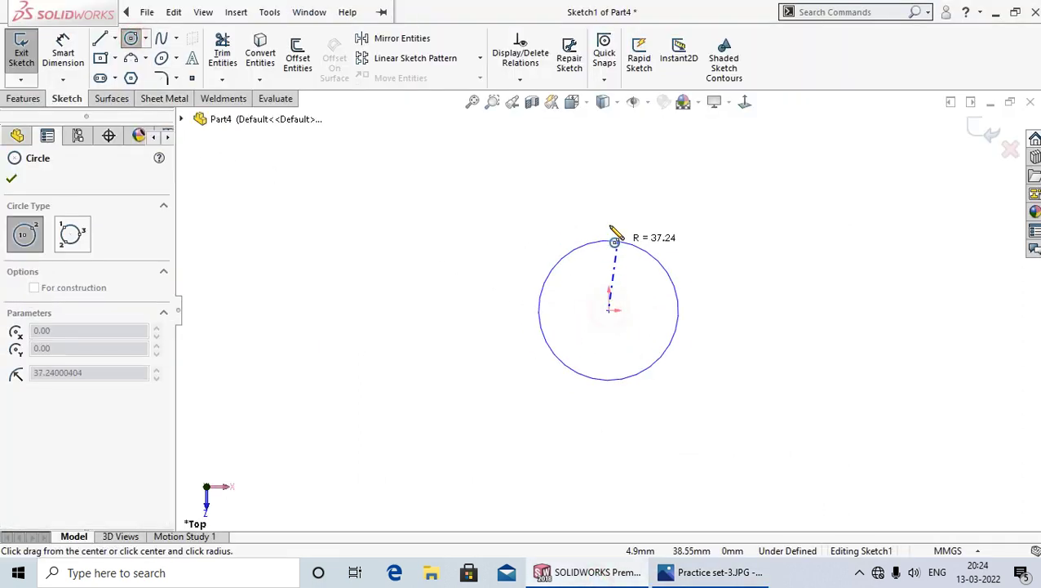
pyautogui.rightClick(614, 227)
pyautogui.click(651, 233)
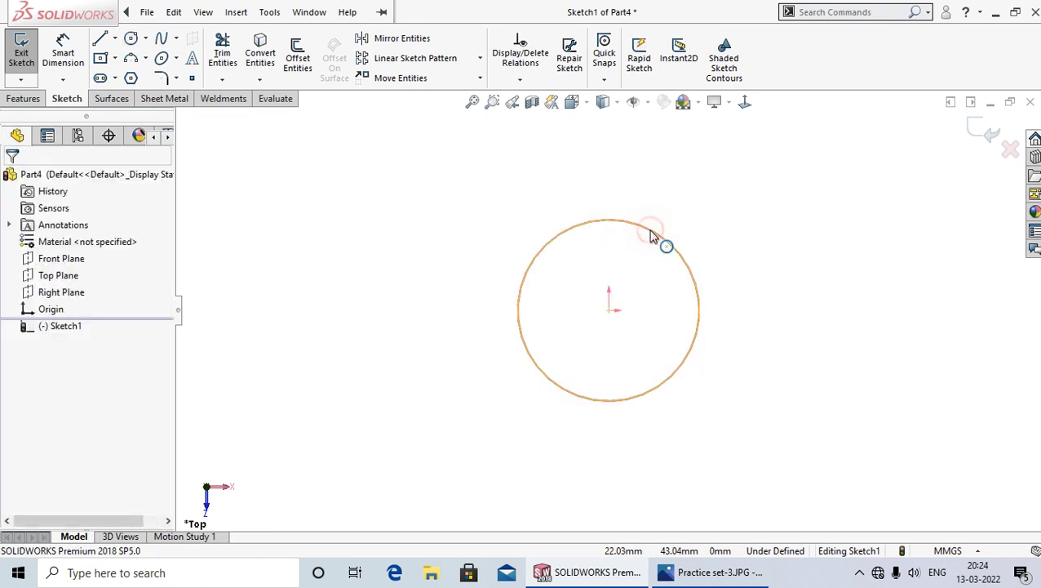
# - Dimension the circle's diameter to 25 mm
pyautogui.click(63, 53)
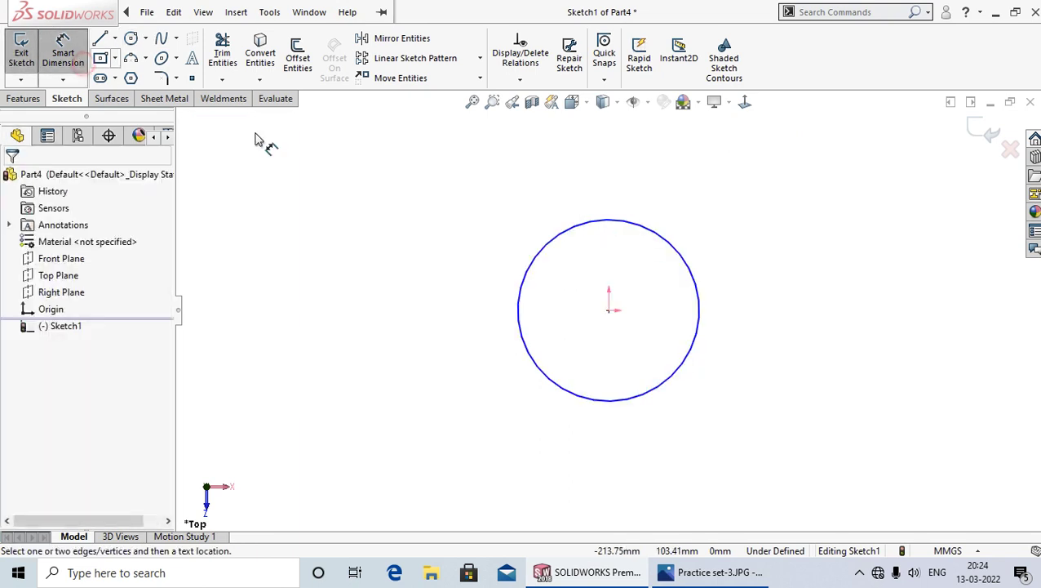
pyautogui.click(696, 280)
pyautogui.click(812, 306)
pyautogui.write('2')
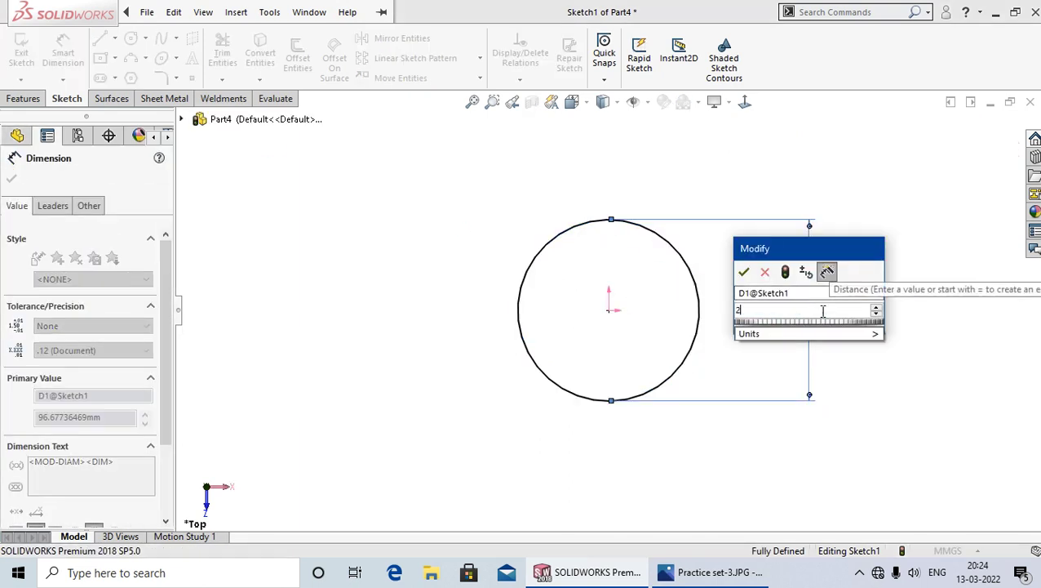
pyautogui.write('5')
pyautogui.press('Return')
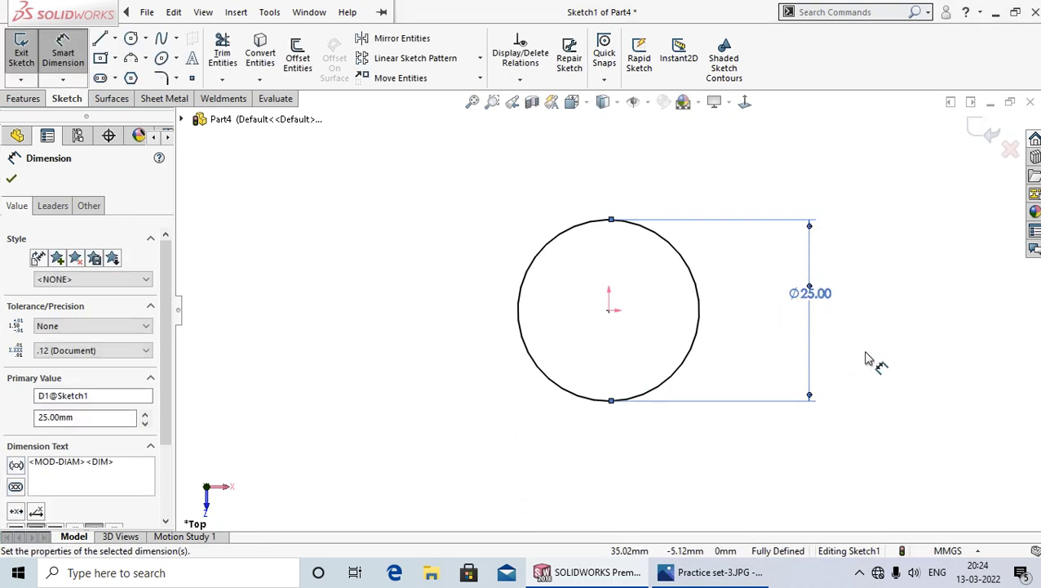
pyautogui.click(866, 360)
pyautogui.scroll(2, 686, 296)
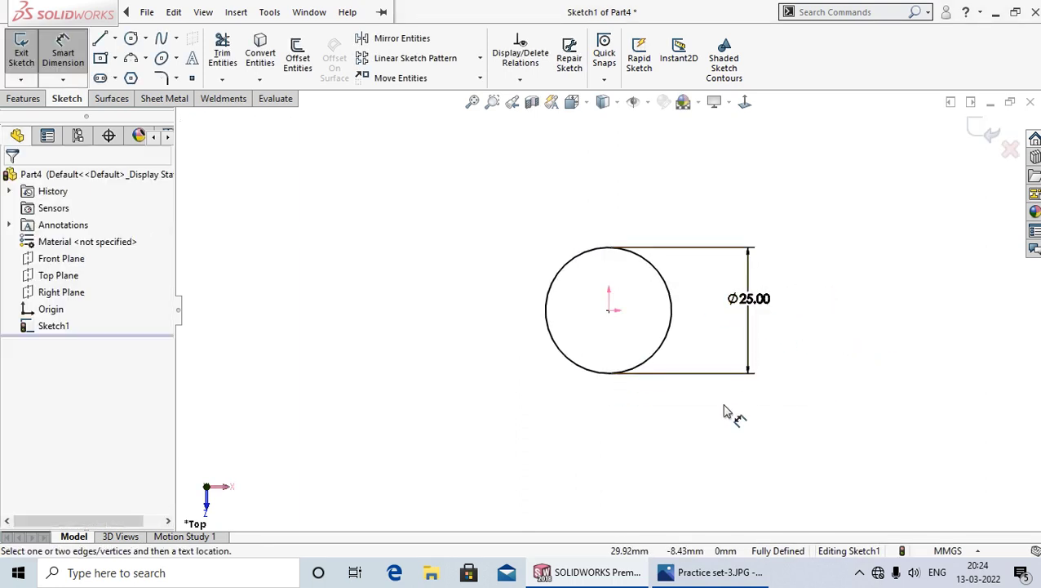
pyautogui.click(703, 574)
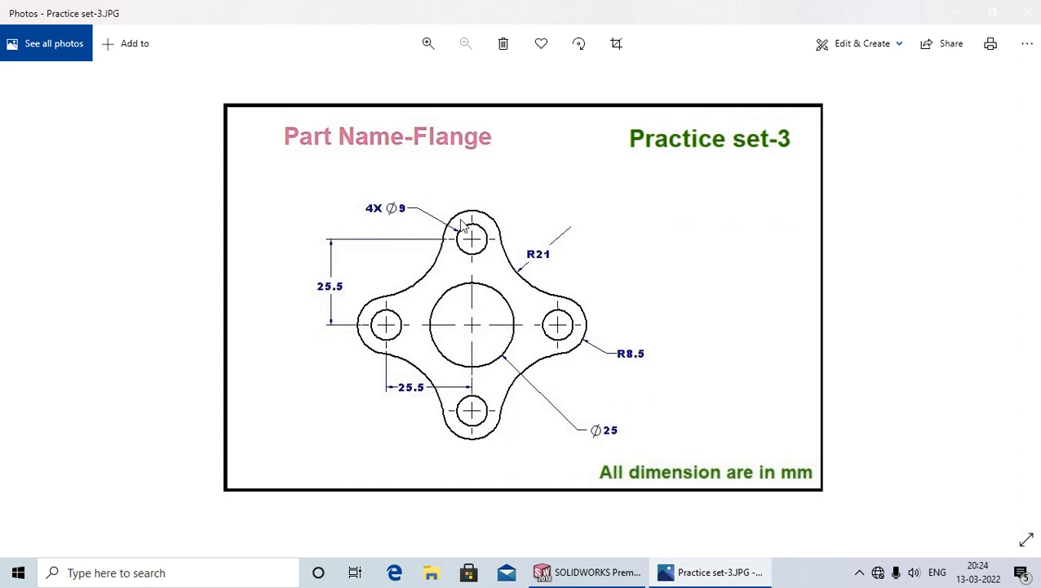
pyautogui.scroll(1, 472, 234)
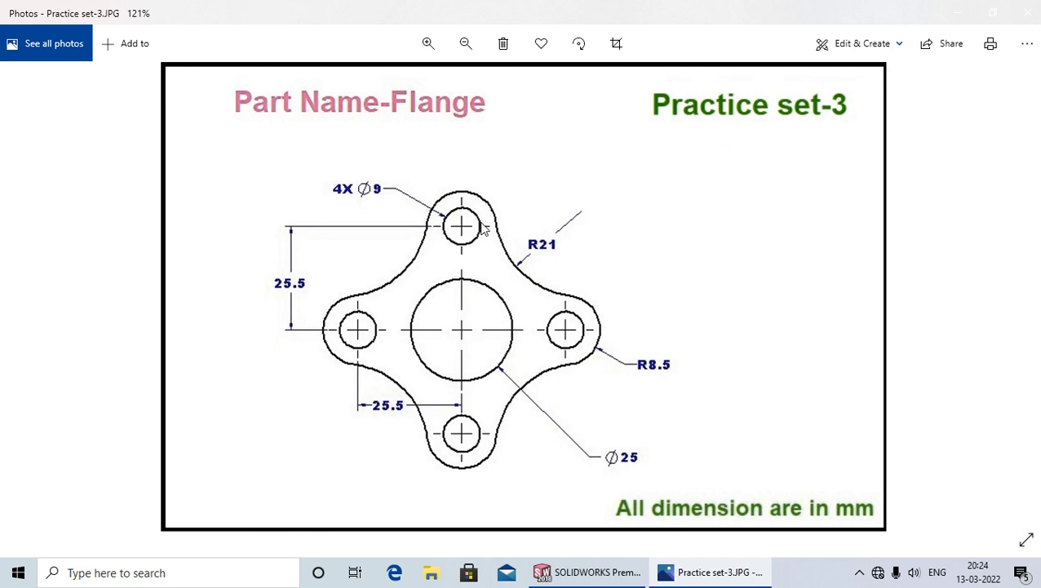
pyautogui.scroll(-1, 593, 244)
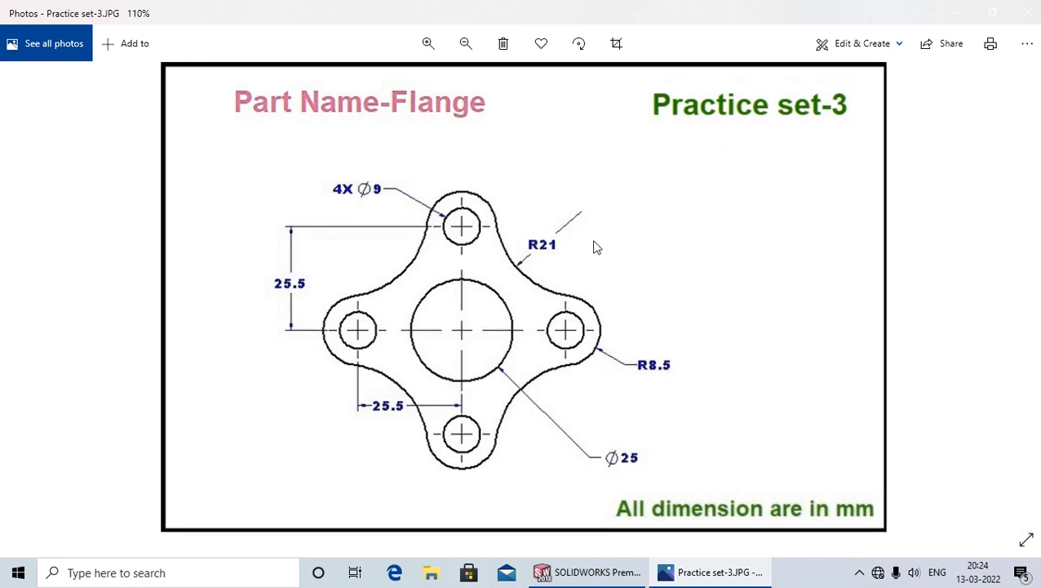
pyautogui.scroll(-1, 594, 359)
pyautogui.click(588, 572)
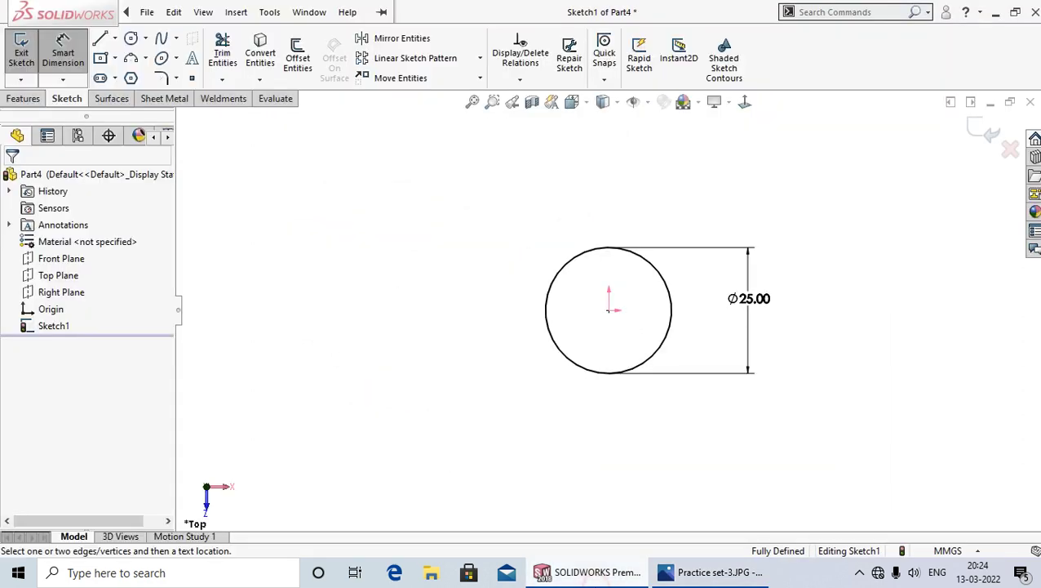
pyautogui.click(704, 573)
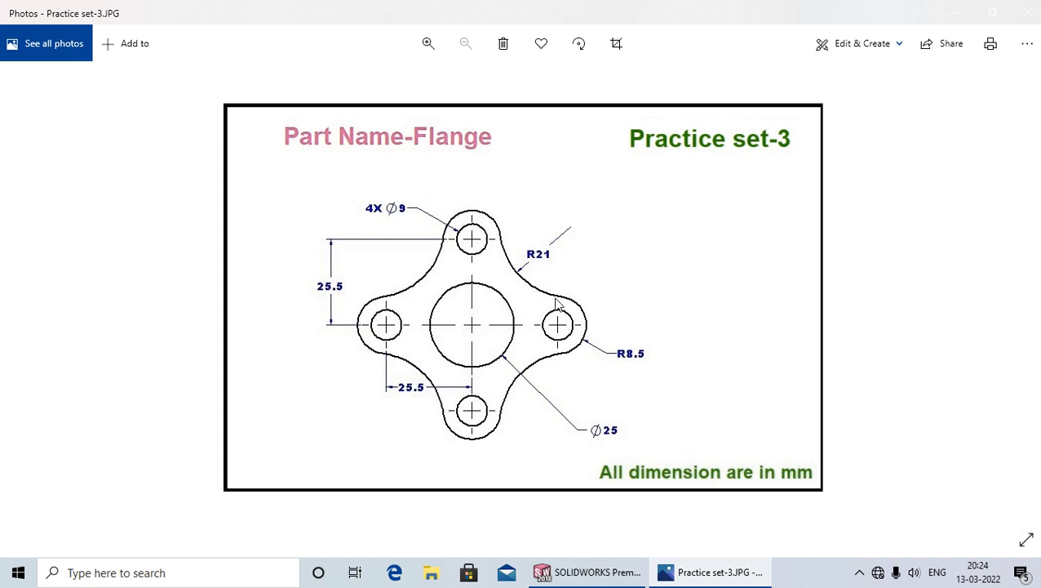
pyautogui.click(593, 572)
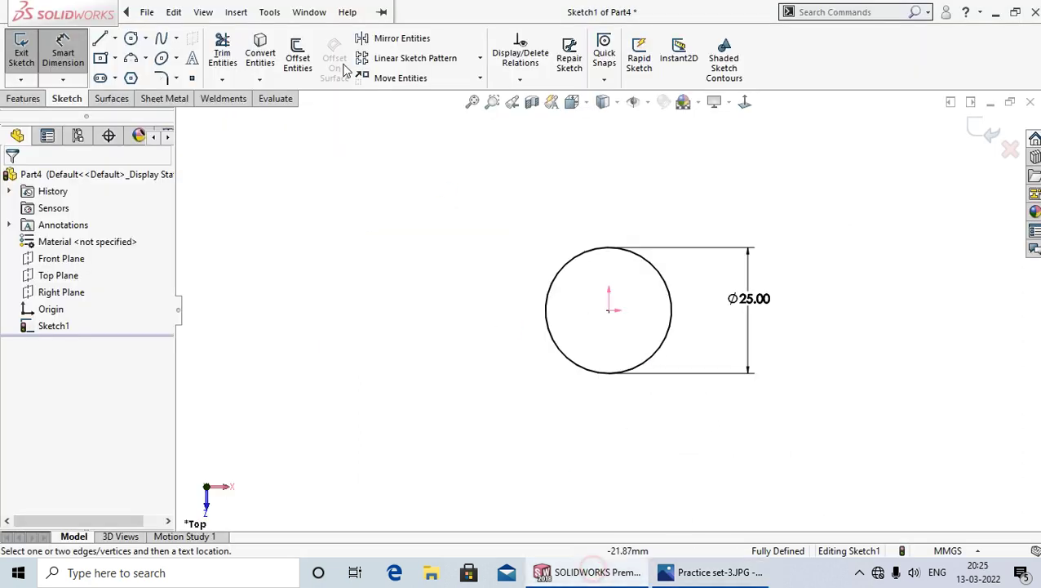
# - Draw a small circle above the large one and dimension it to Ø9 mm
pyautogui.click(130, 39)
pyautogui.scroll(-1, 621, 200)
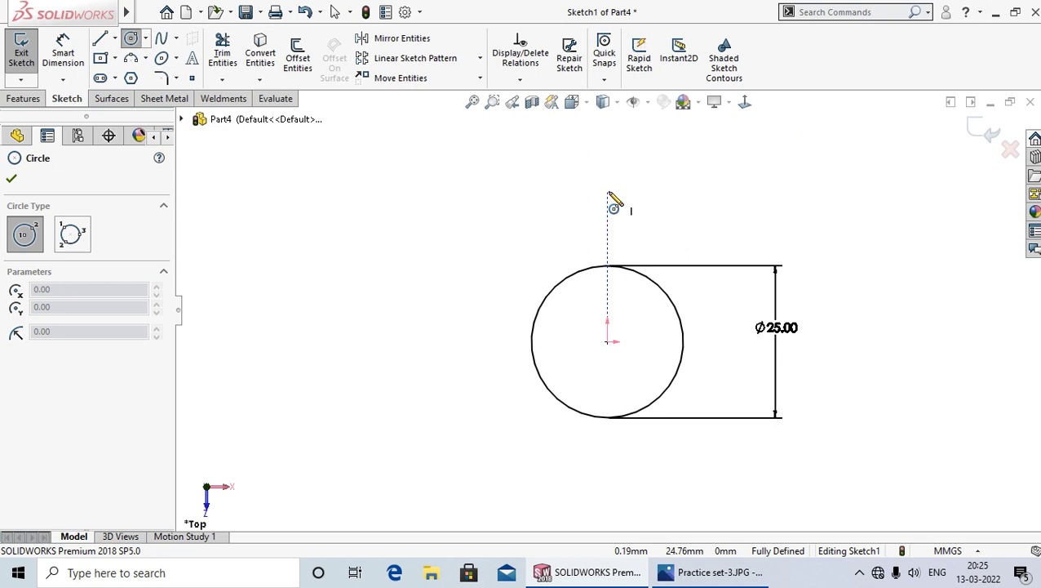
pyautogui.click(608, 191)
pyautogui.rightClick(612, 181)
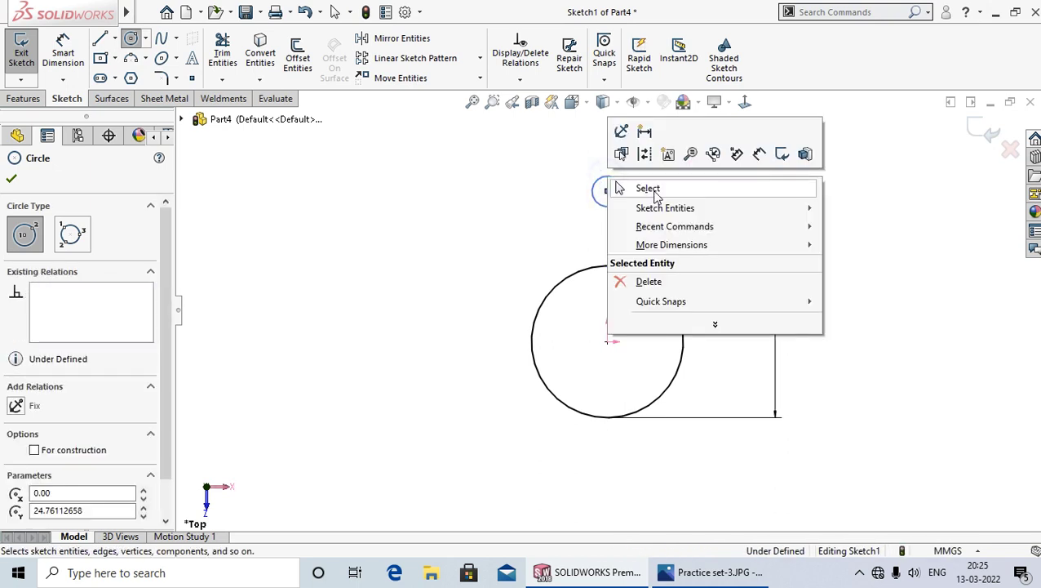
pyautogui.click(653, 189)
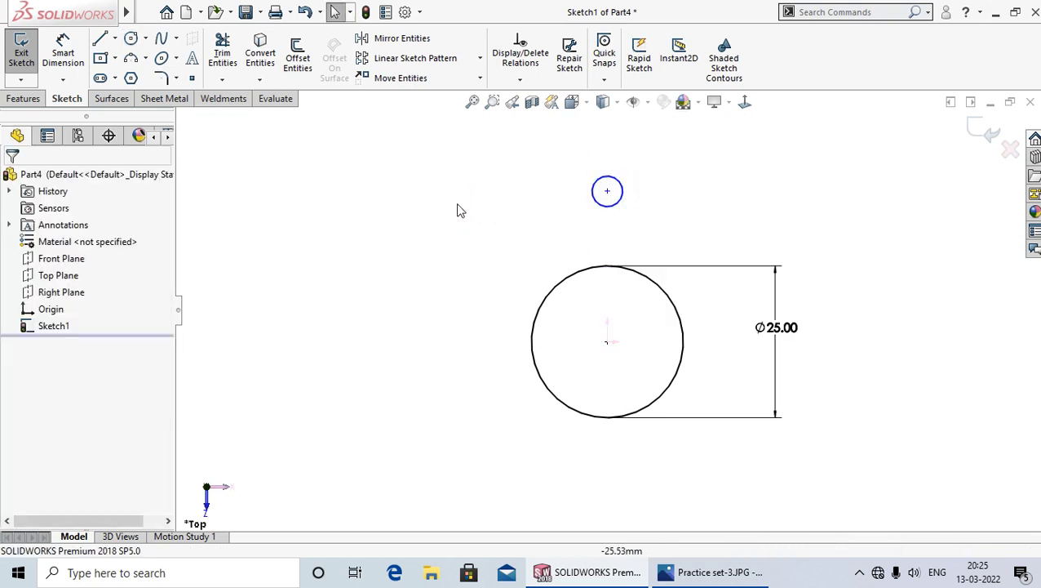
pyautogui.press('d')
pyautogui.click(622, 194)
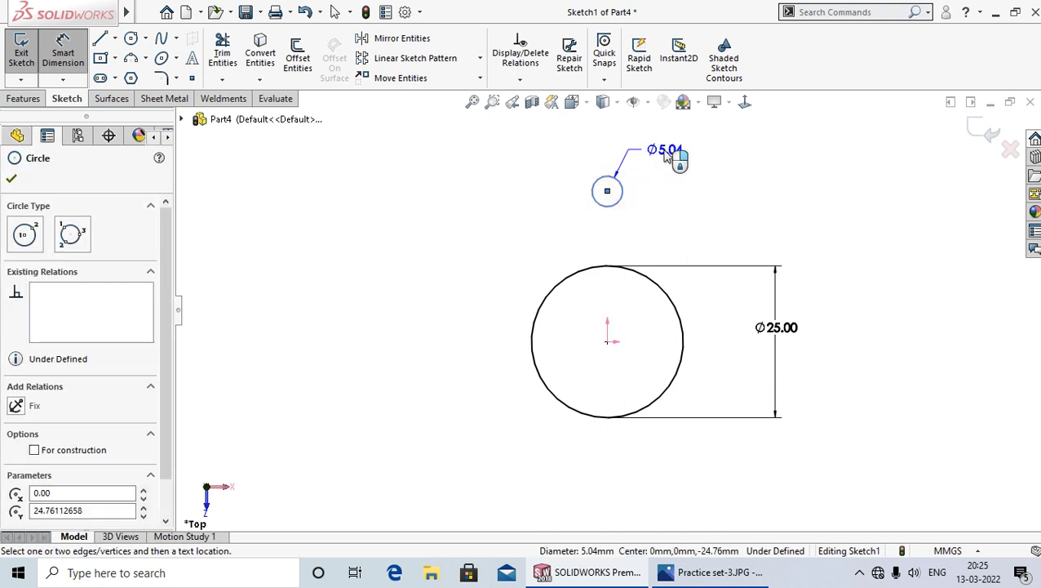
pyautogui.click(667, 157)
pyautogui.write('9')
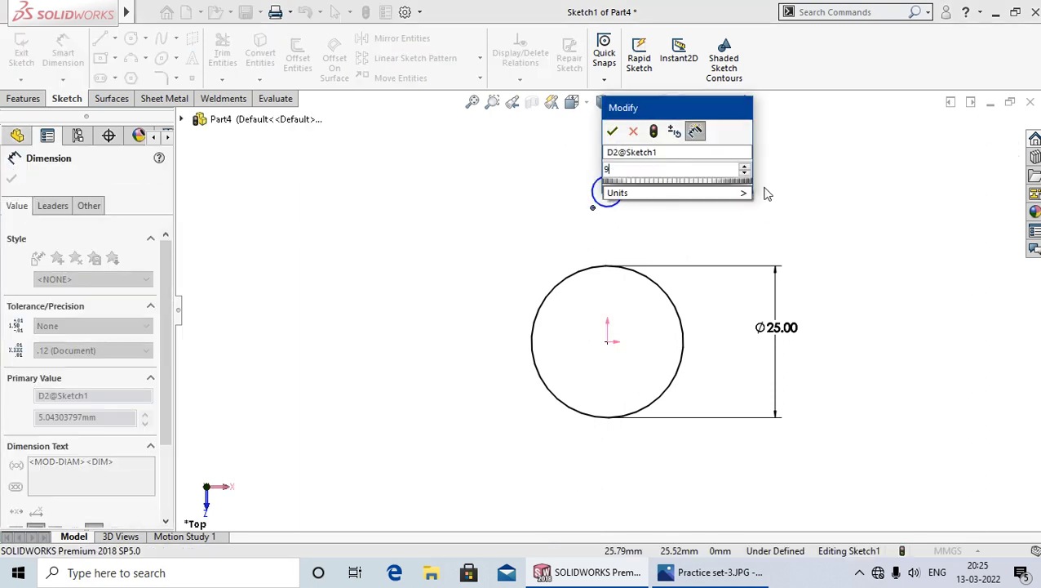
pyautogui.press('Return')
pyautogui.click(483, 199)
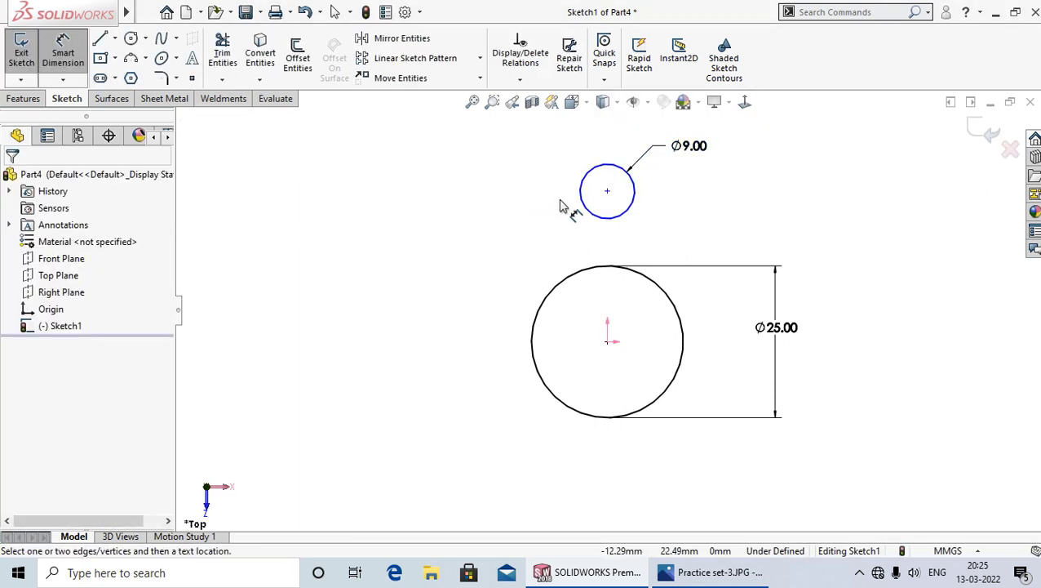
# - Dimension the distance between the two circle centres to 25.50 mm
pyautogui.click(607, 191)
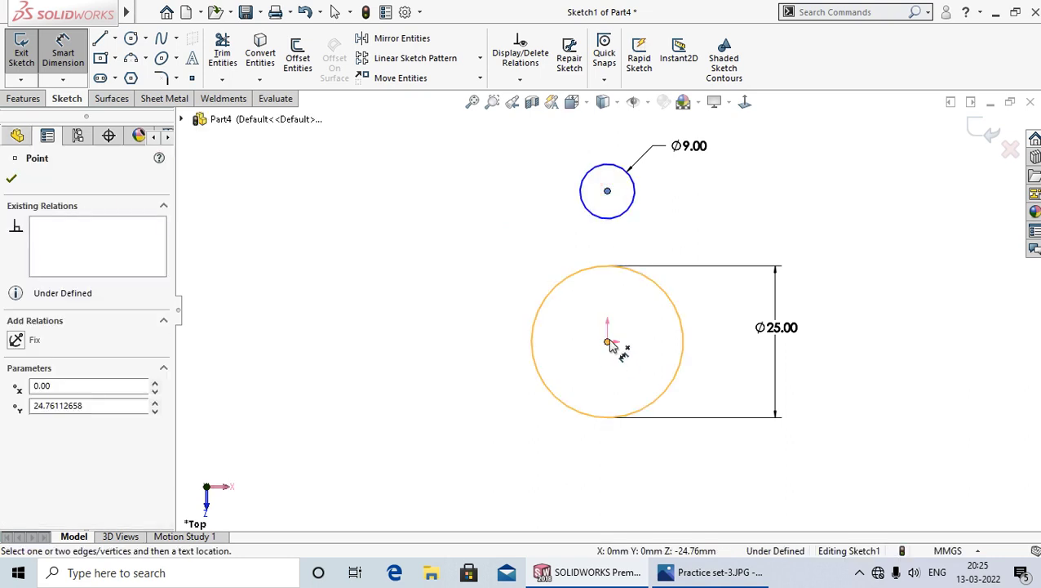
pyautogui.click(607, 342)
pyautogui.click(343, 318)
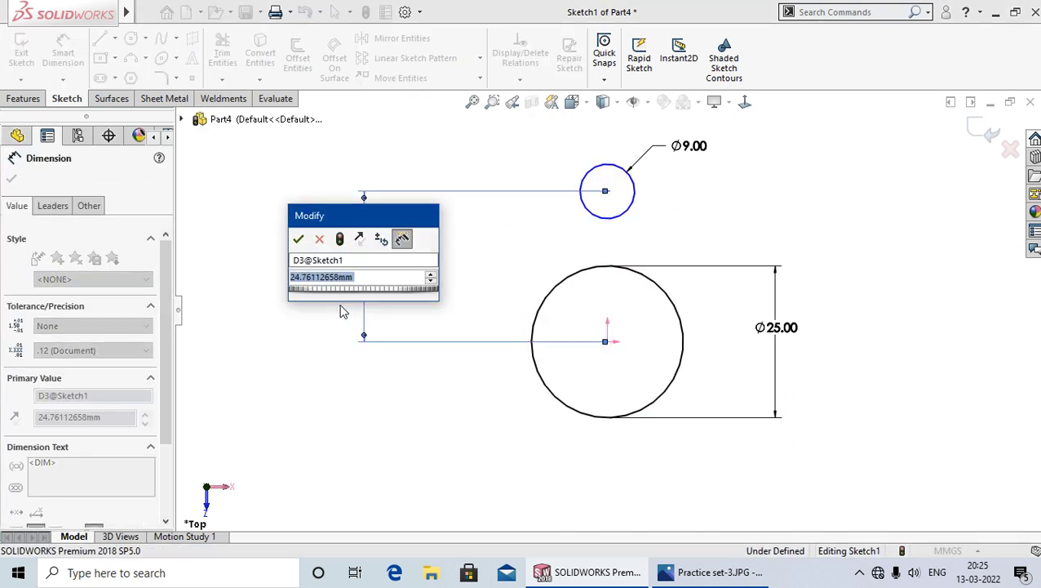
pyautogui.press('Return')
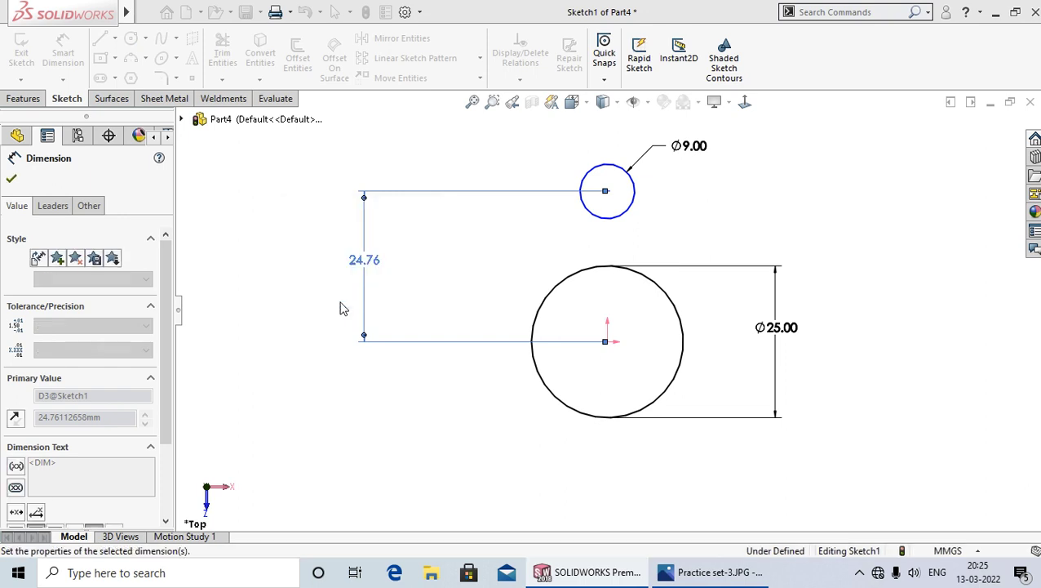
pyautogui.write('25.5')
pyautogui.click(343, 366)
pyautogui.press('f')
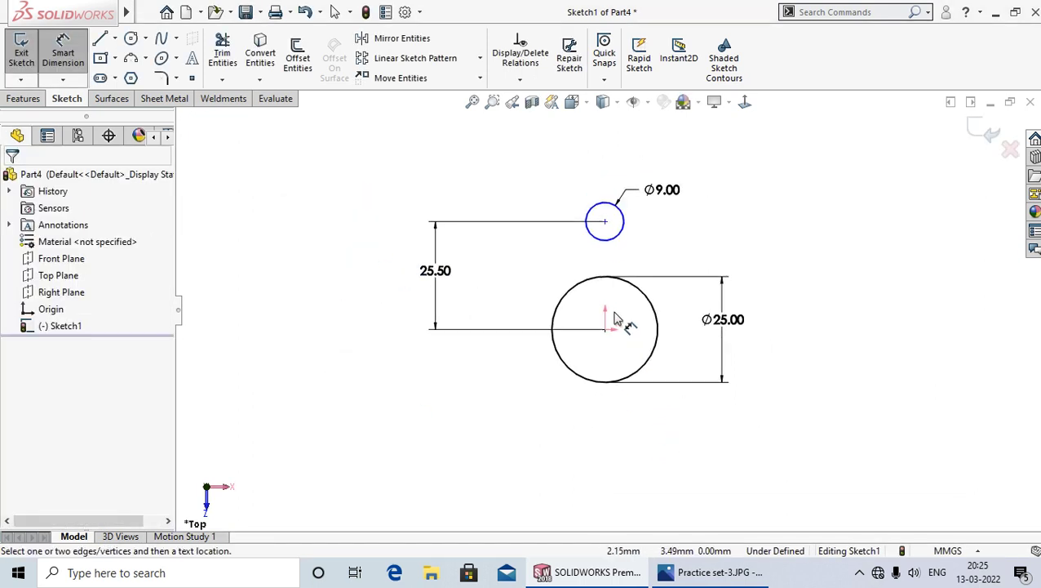
pyautogui.press('Escape')
# - Add a Vertical relation between the two circle centres and fit the sketch in view
pyautogui.scroll(-2, 555, 271)
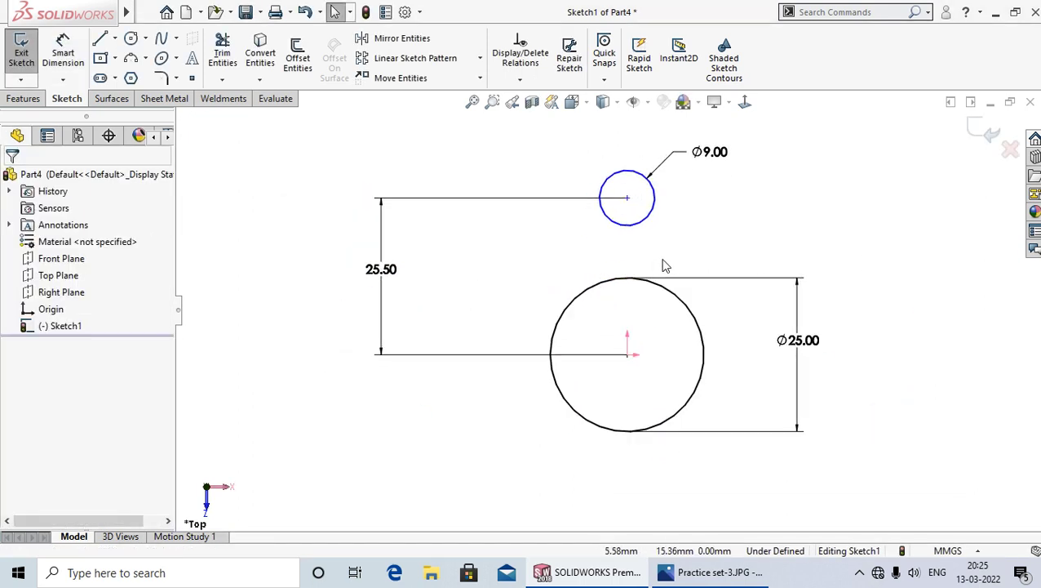
pyautogui.click(626, 198)
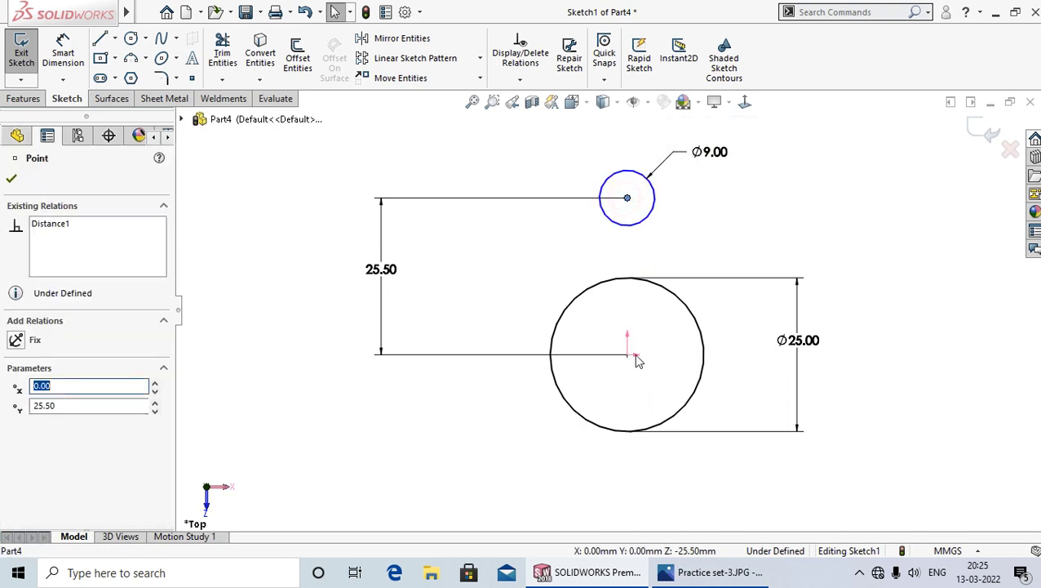
pyautogui.keyDown('ctrl'); pyautogui.click(627, 356); pyautogui.keyUp('ctrl')
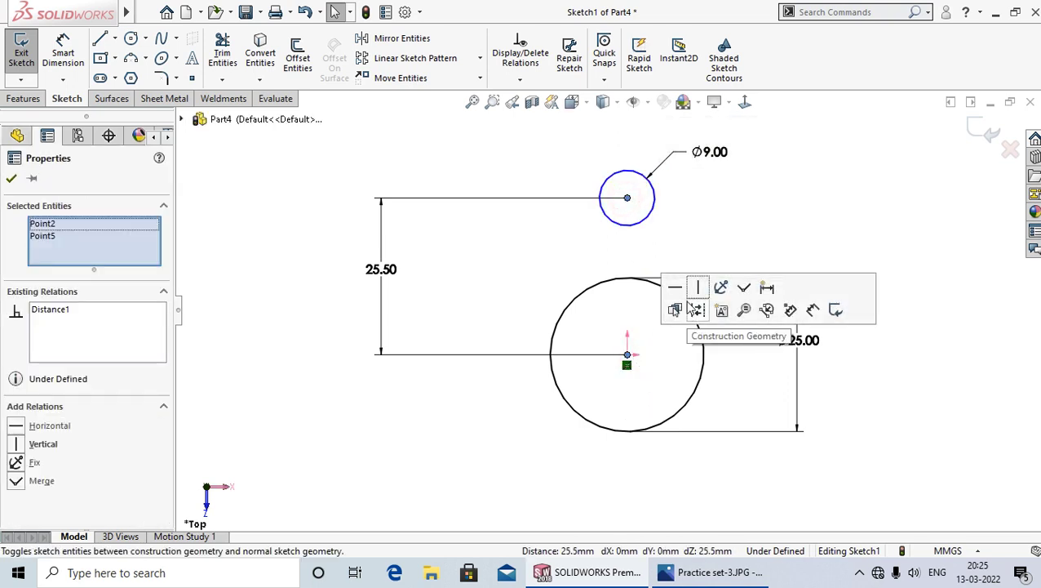
pyautogui.click(700, 288)
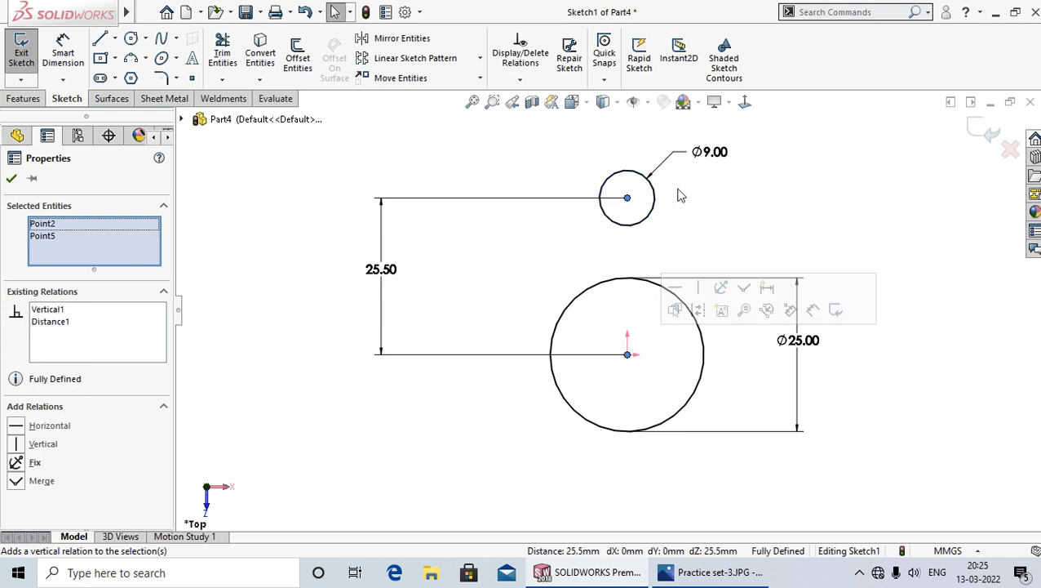
pyautogui.click(722, 236)
pyautogui.press('f')
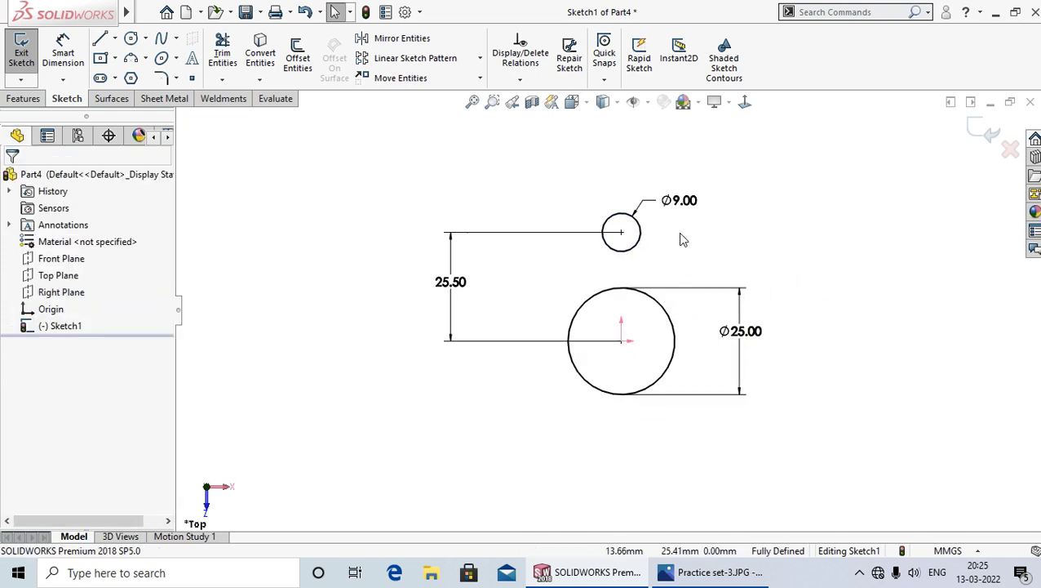
pyautogui.click(708, 573)
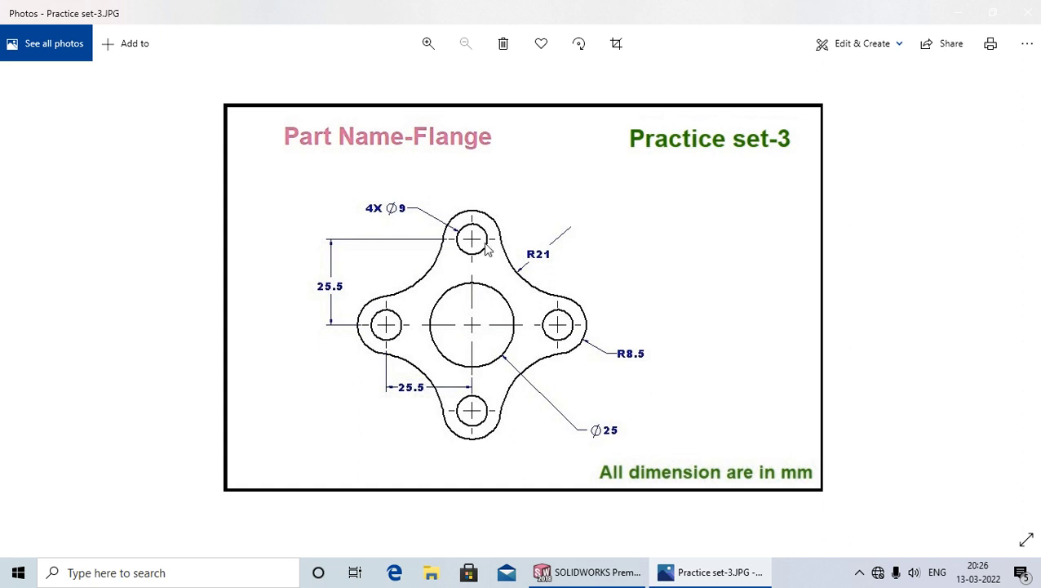
pyautogui.click(606, 573)
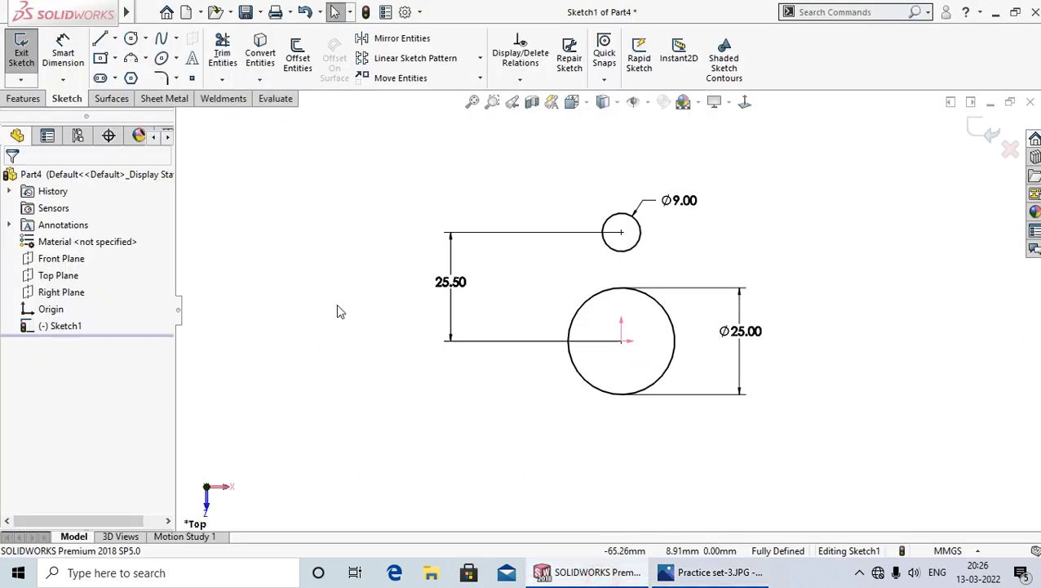
# - Circular-pattern the Ø9 mm circle about the large circle's centre, 4 instances over 360°
pyautogui.click(481, 59)
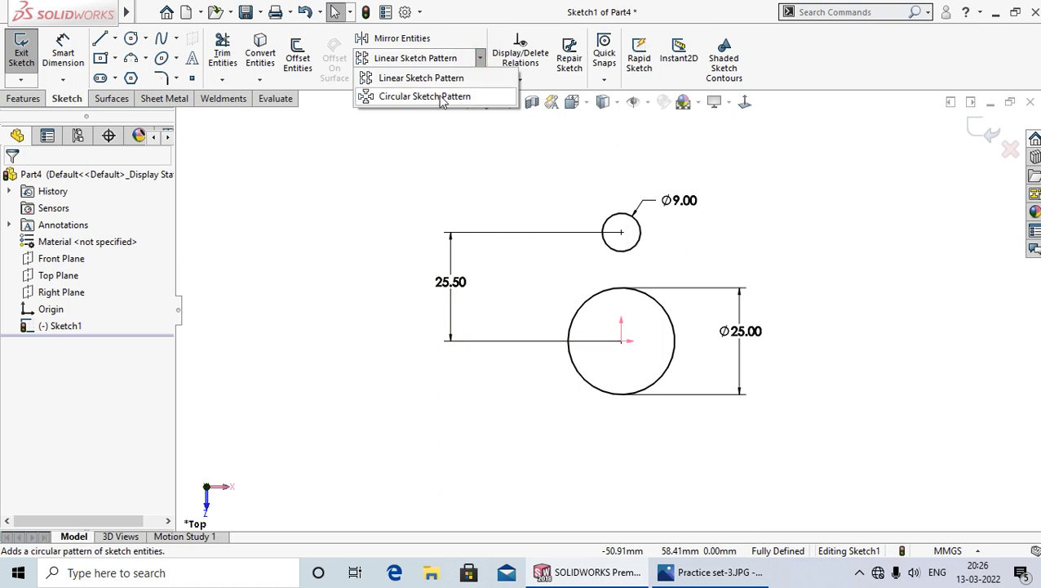
pyautogui.click(436, 95)
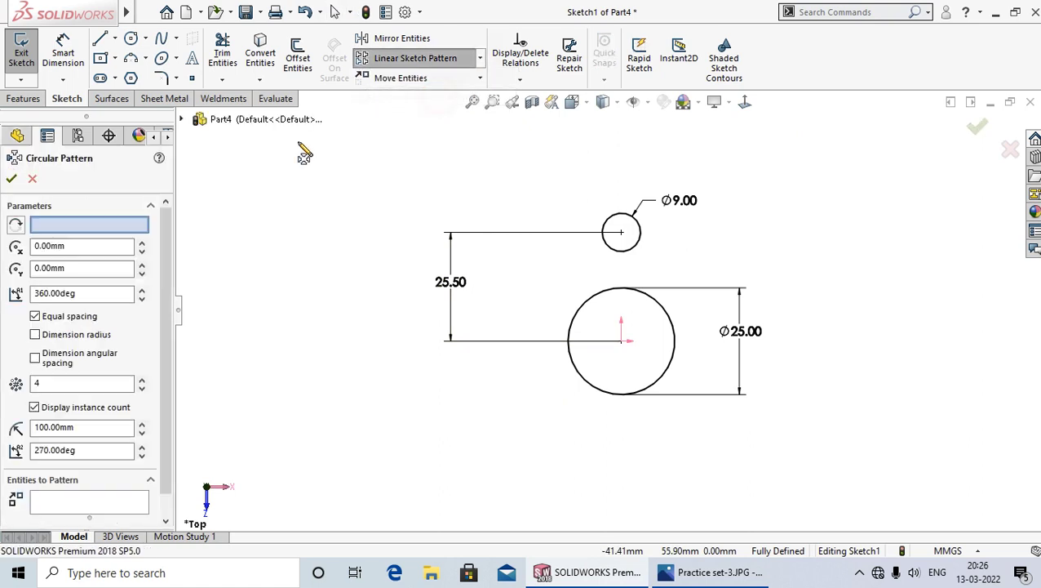
pyautogui.click(622, 340)
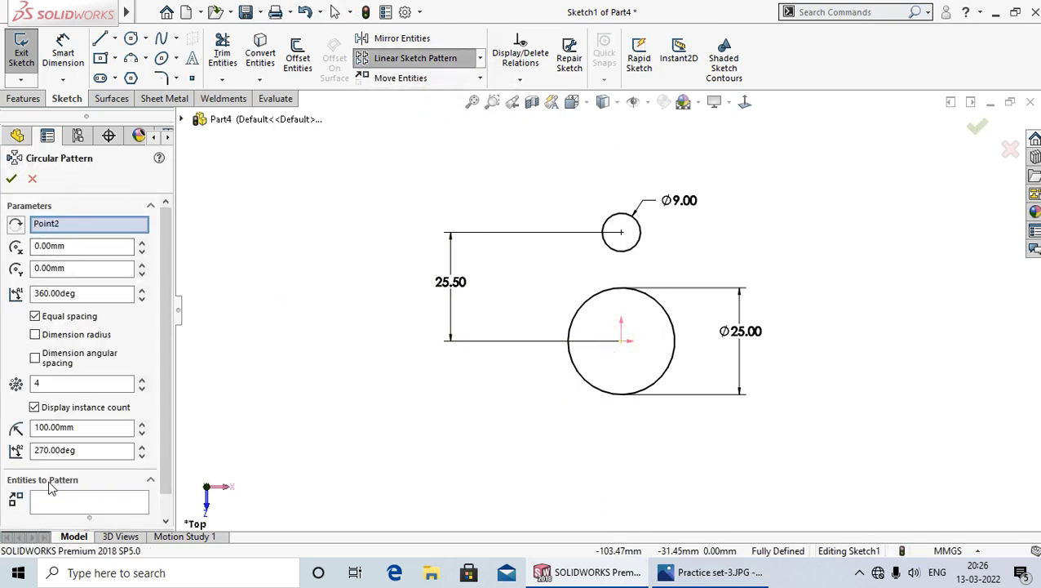
pyautogui.click(69, 500)
pyautogui.click(610, 247)
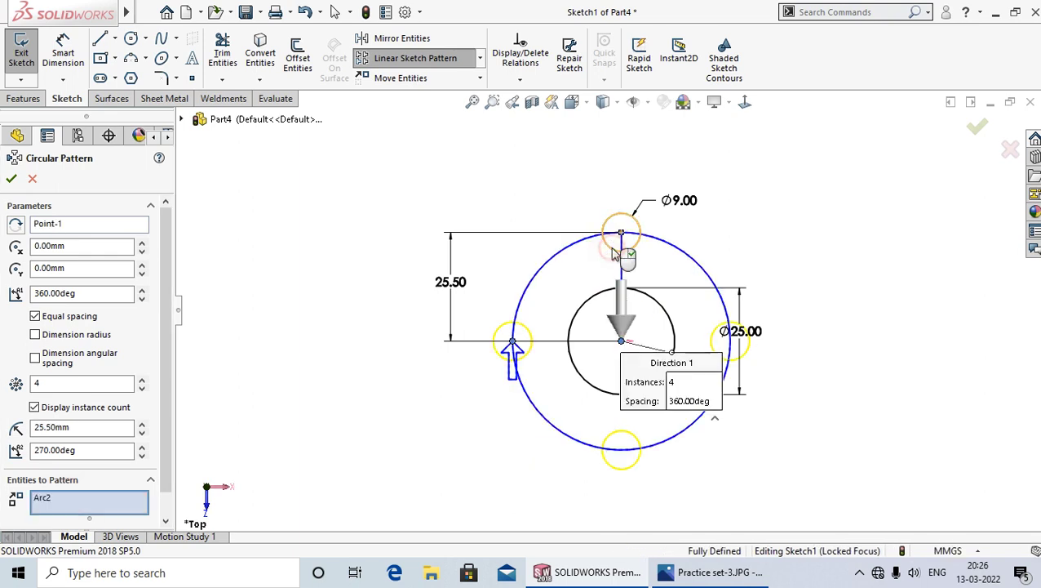
pyautogui.scroll(-1, 651, 384)
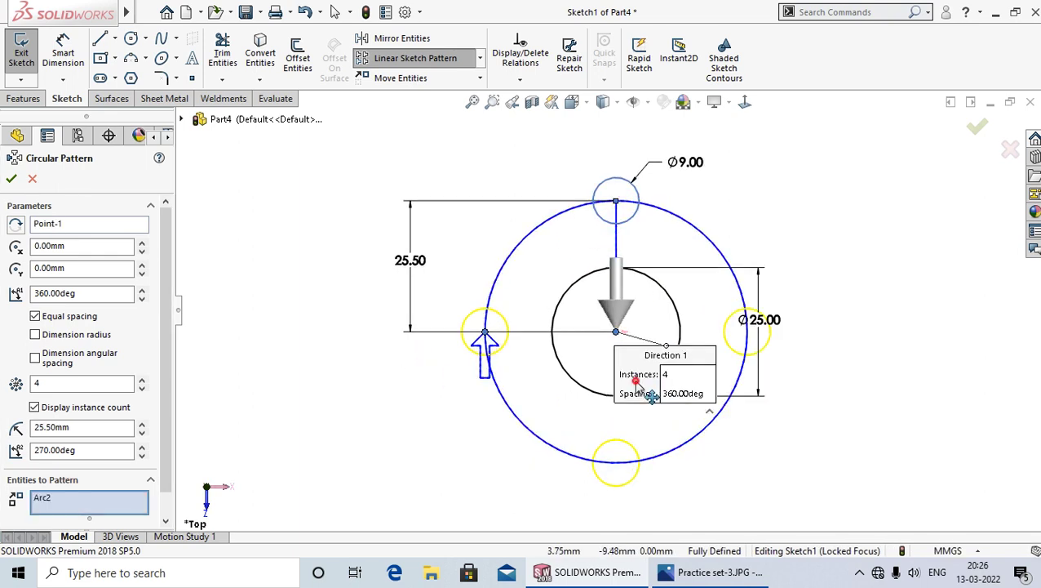
pyautogui.moveTo(649, 390); pyautogui.dragTo(690, 281)
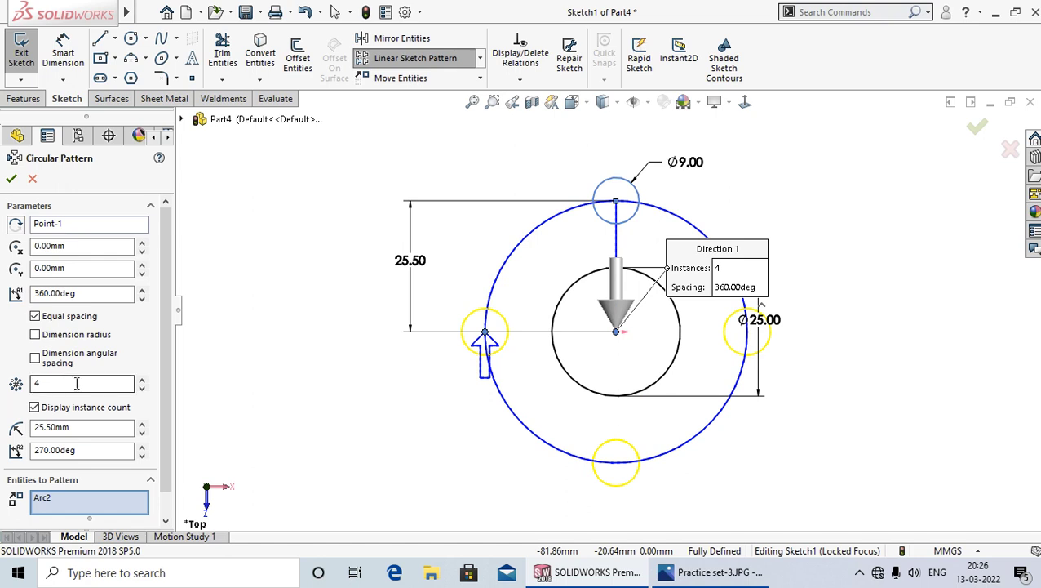
pyautogui.click(11, 178)
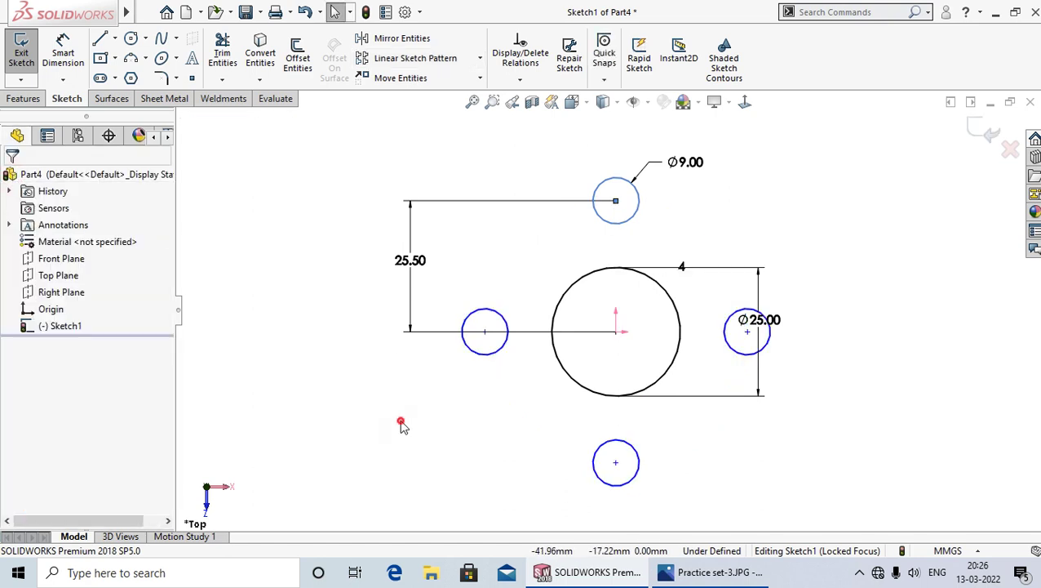
# - Make the pattern's centre point coincident with the large circle's centre, then fit the view
pyautogui.moveTo(488, 341); pyautogui.dragTo(473, 359)
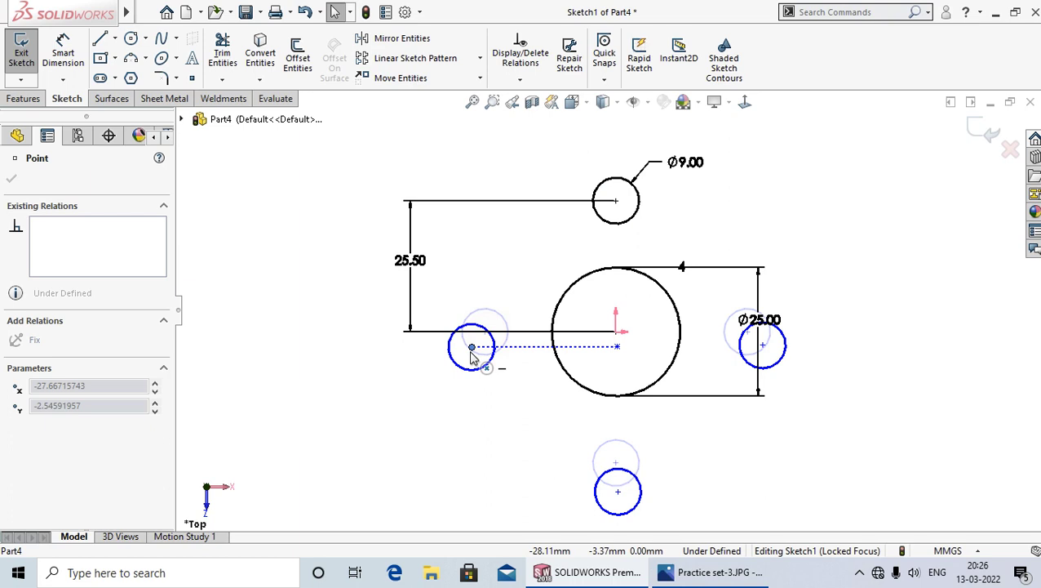
pyautogui.click(434, 418)
pyautogui.click(618, 348)
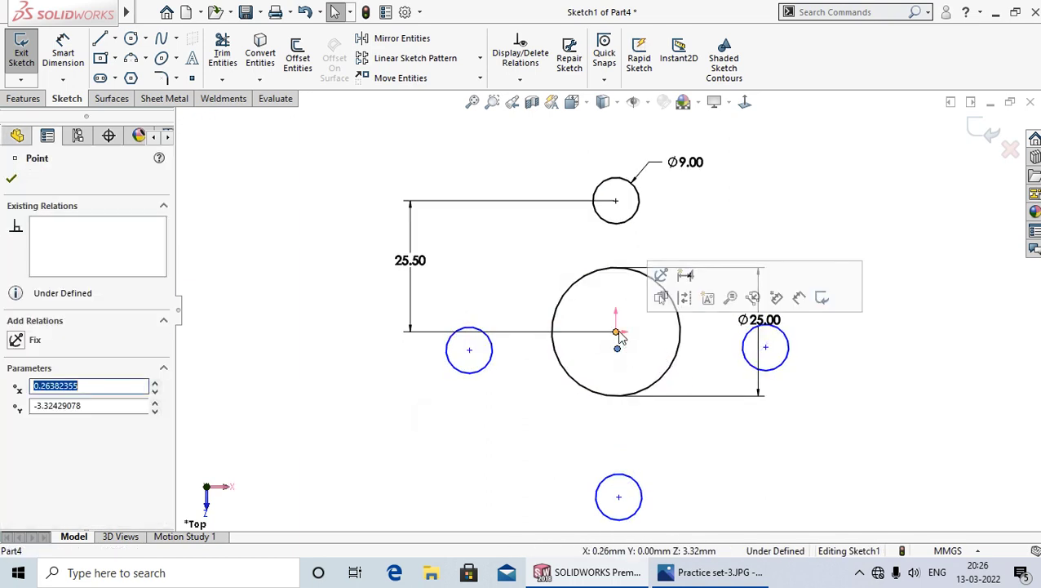
pyautogui.keyDown('ctrl'); pyautogui.click(618, 333); pyautogui.keyUp('ctrl')
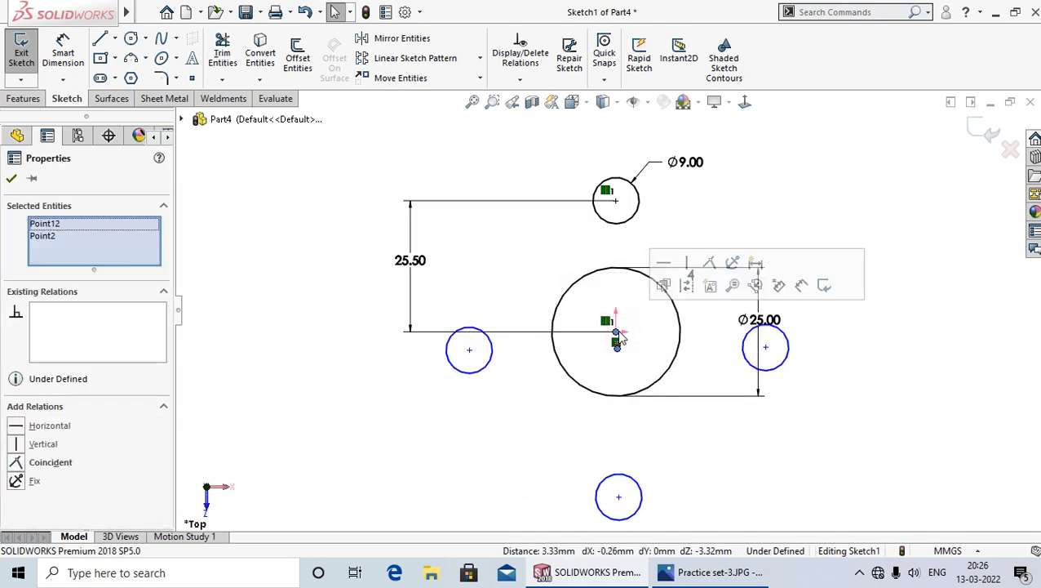
pyautogui.click(709, 263)
pyautogui.click(721, 223)
pyautogui.press('f')
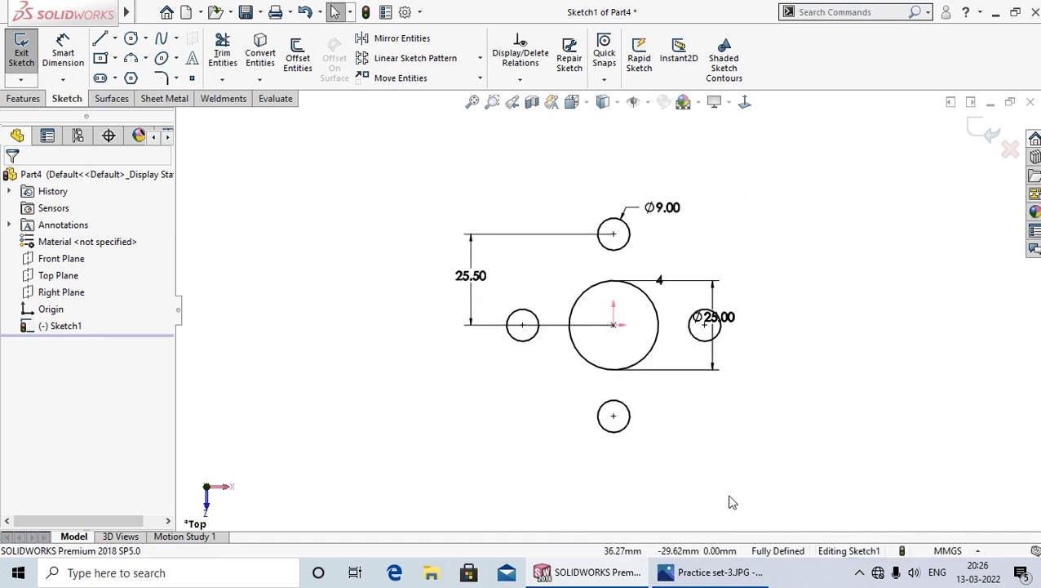
pyautogui.click(710, 573)
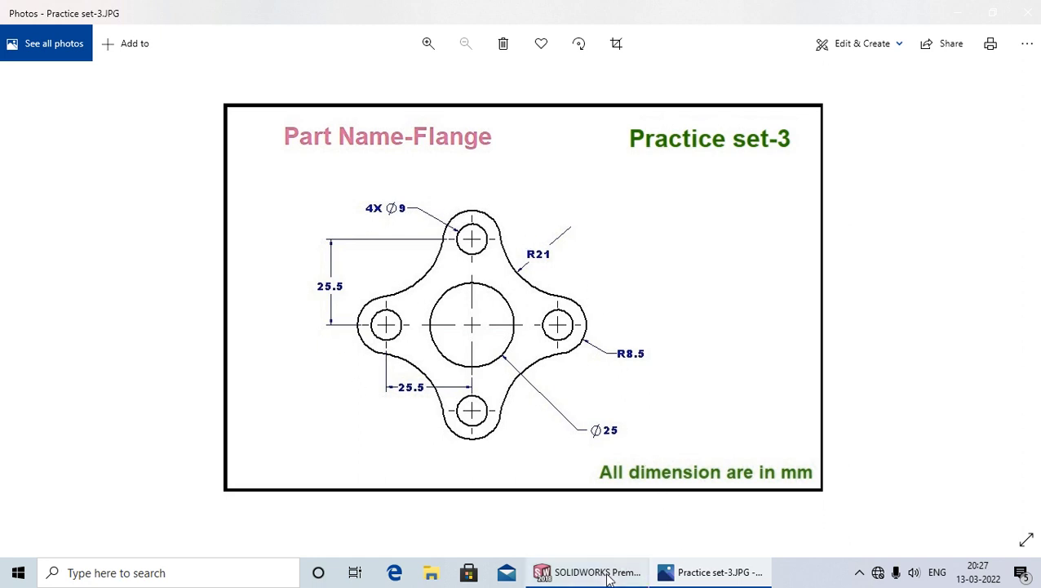
pyautogui.click(633, 574)
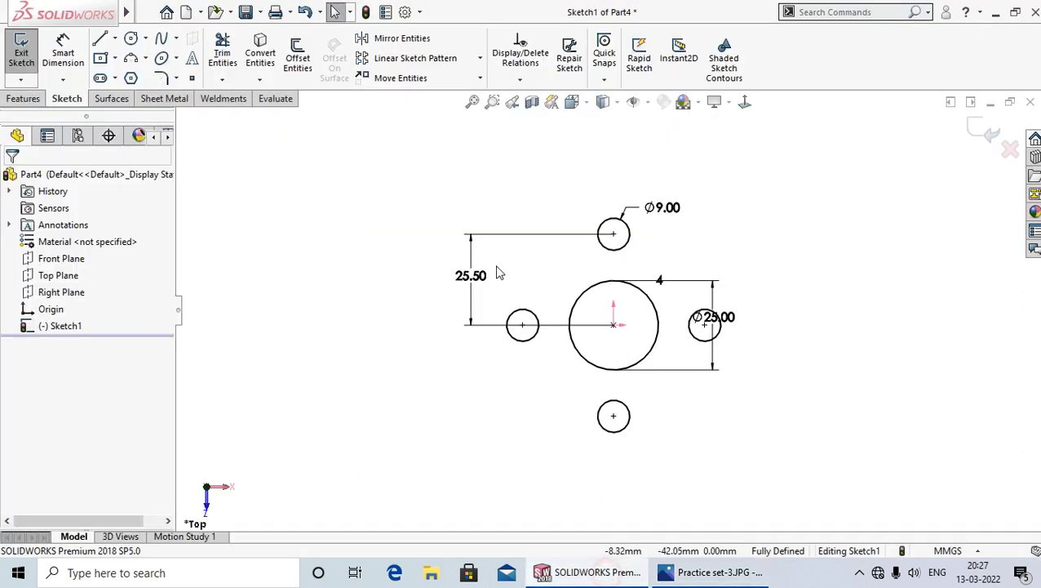
# - Draw a three-point arc spanning over the top Ø9 hole
pyautogui.click(130, 58)
pyautogui.scroll(-3, 551, 263)
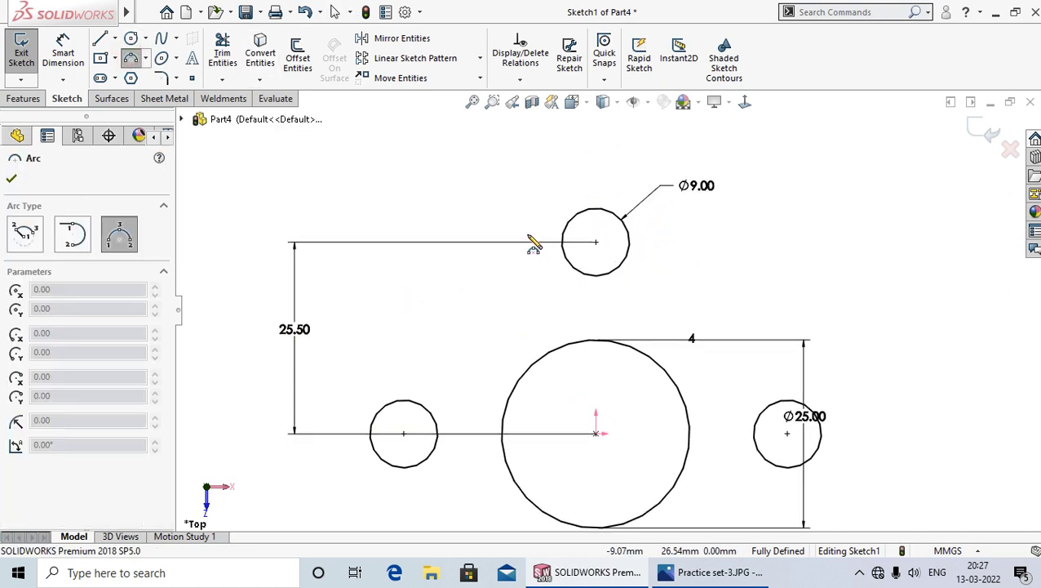
pyautogui.click(528, 236)
pyautogui.click(675, 240)
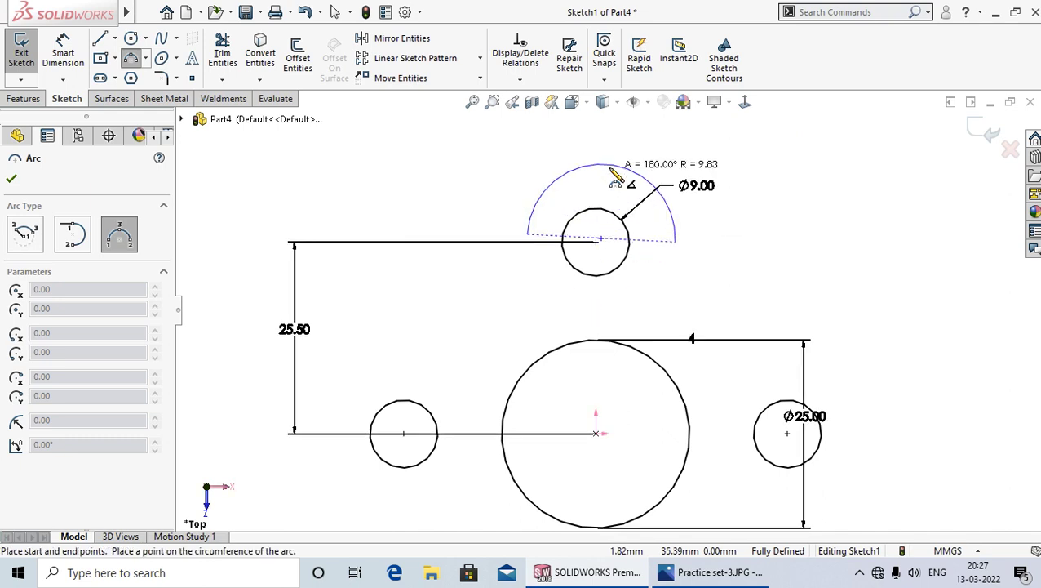
pyautogui.click(610, 168)
pyautogui.rightClick(611, 169)
pyautogui.click(622, 177)
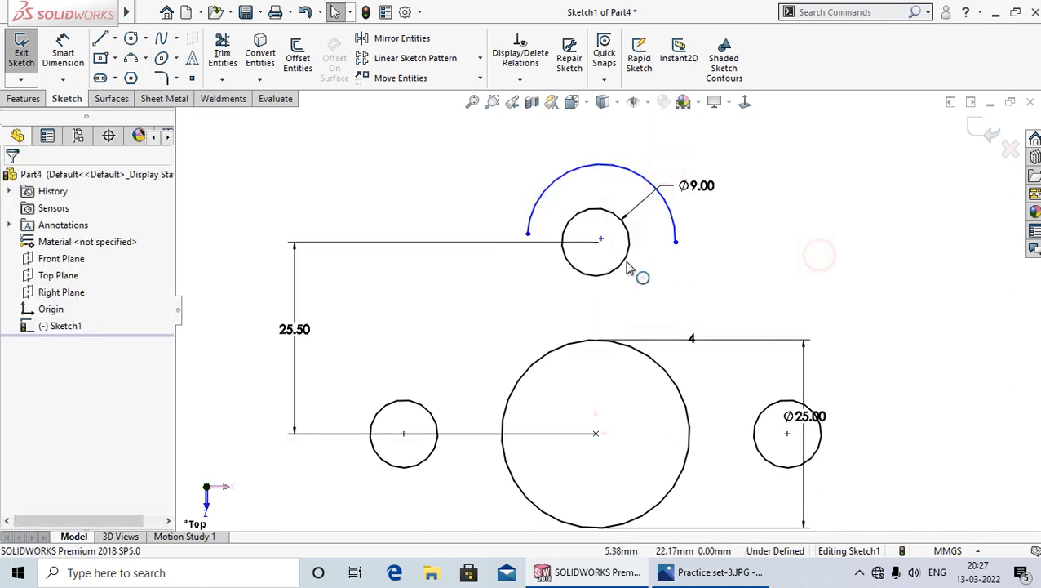
# - Make the new arc's centre coincident with the top hole's centre
pyautogui.click(599, 239)
pyautogui.keyDown('ctrl'); pyautogui.click(598, 238); pyautogui.keyUp('ctrl')
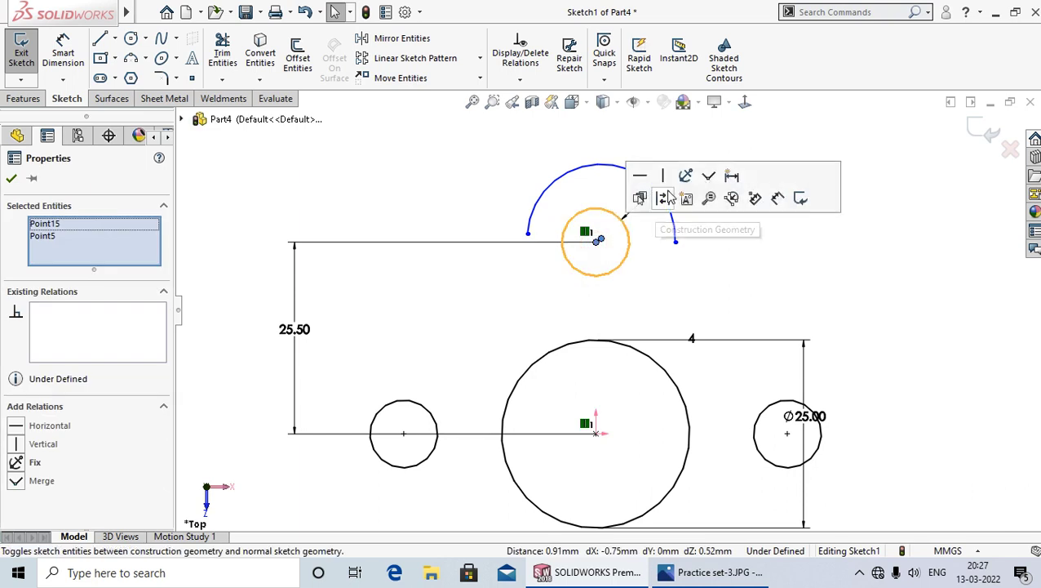
pyautogui.click(710, 176)
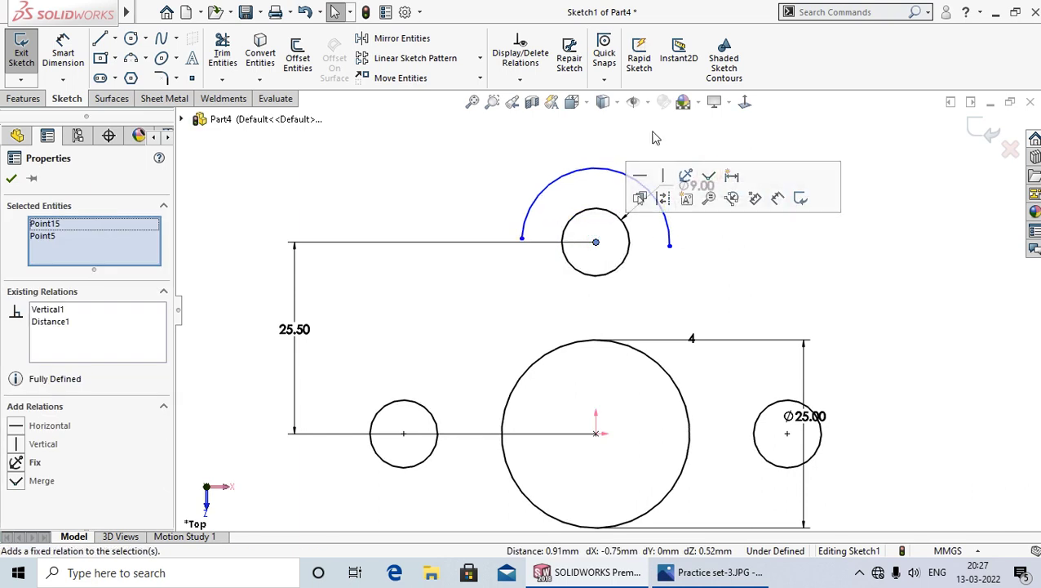
pyautogui.click(720, 263)
# - Dimension the top arc's radius to 8.5 mm
pyautogui.press('d')
pyautogui.scroll(2, 610, 310)
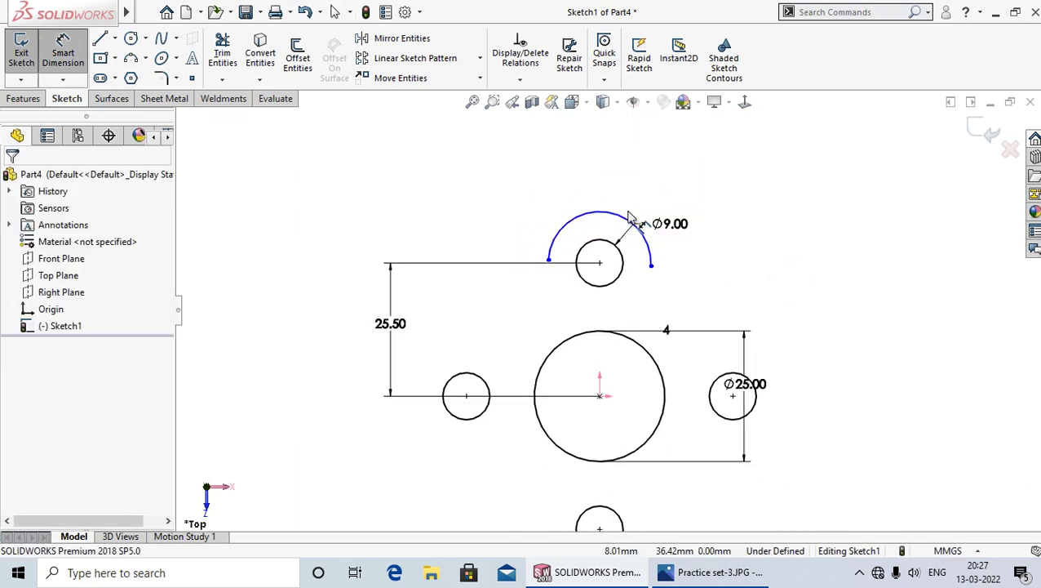
pyautogui.click(630, 220)
pyautogui.click(657, 157)
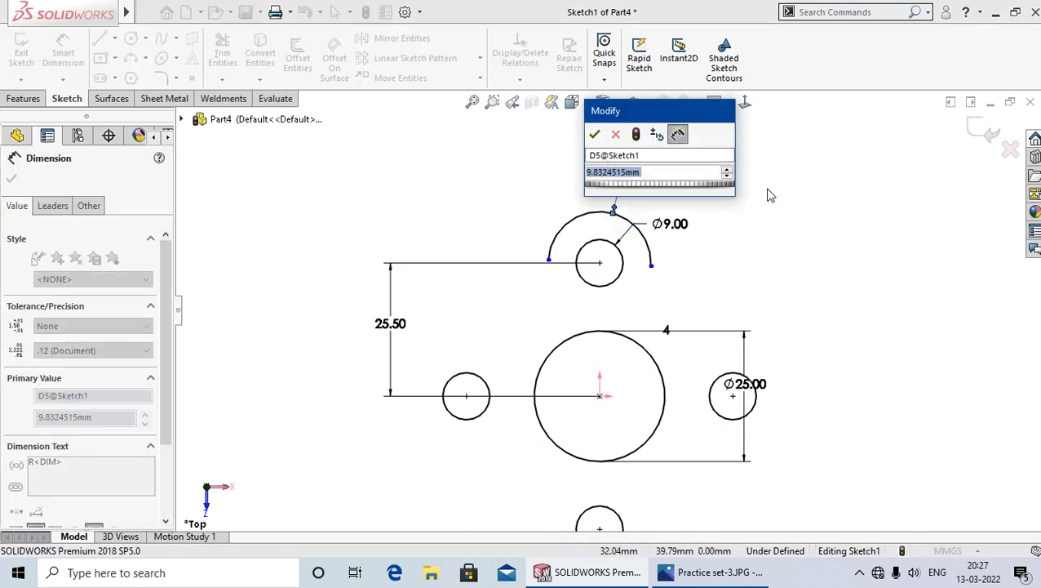
pyautogui.write('8.5')
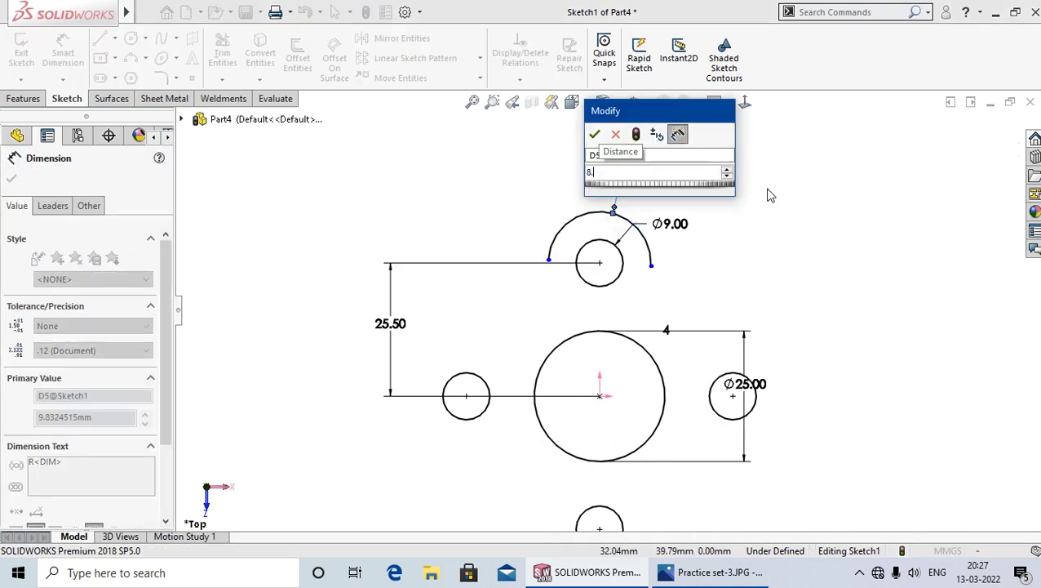
pyautogui.press('Return')
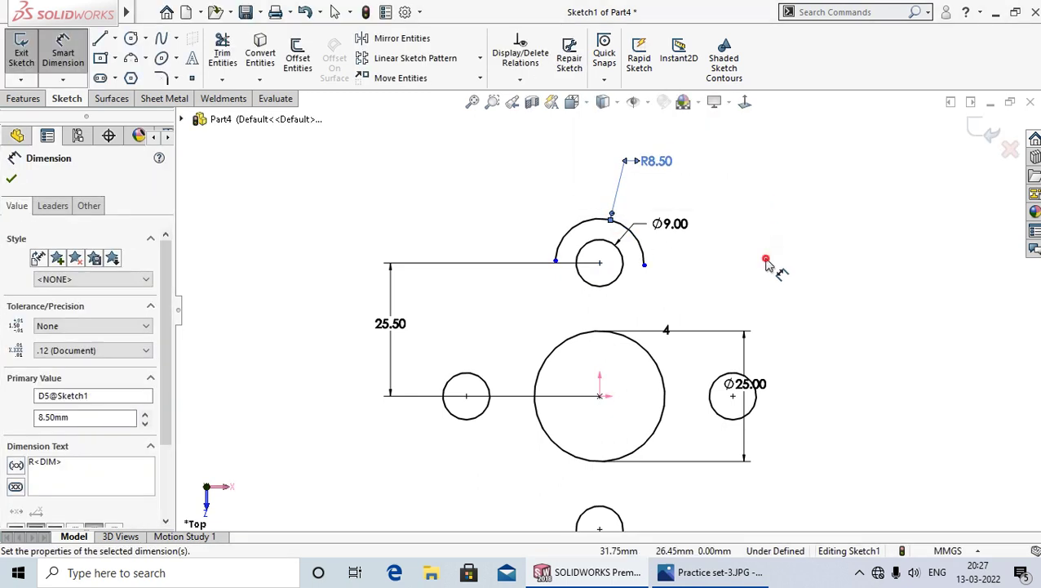
pyautogui.press('Escape')
pyautogui.scroll(2, 739, 400)
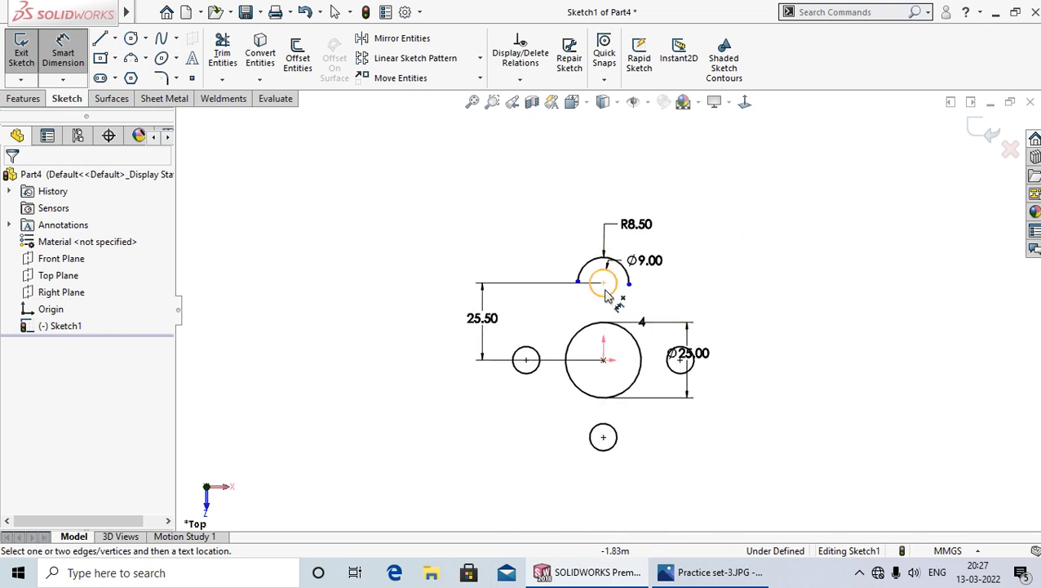
pyautogui.scroll(-1, 640, 323)
pyautogui.press('Escape')
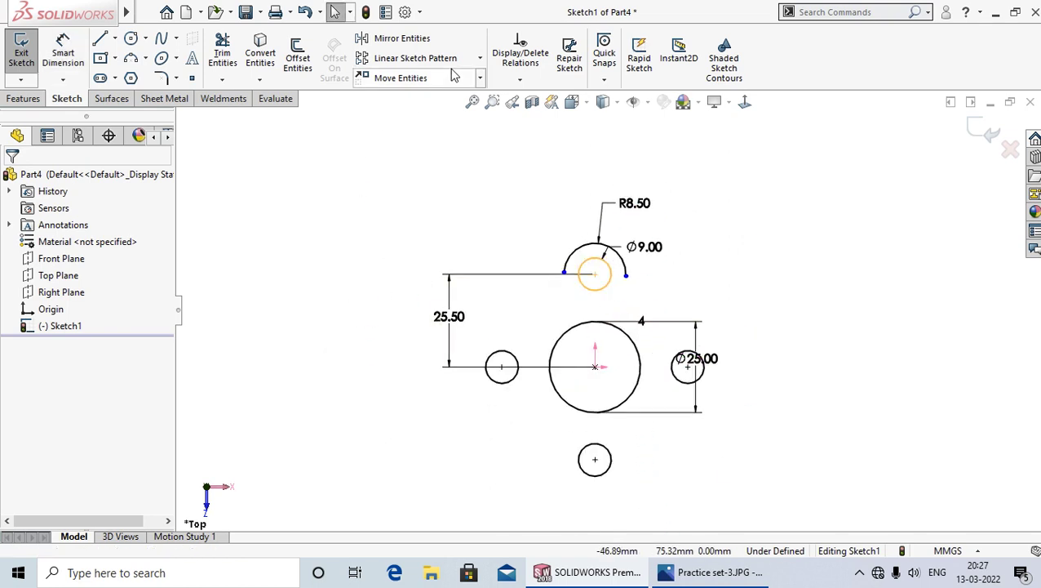
# - Circular-pattern the R8.50 arc about the sketch centre, 4 instances over 360°
pyautogui.click(481, 59)
pyautogui.click(424, 97)
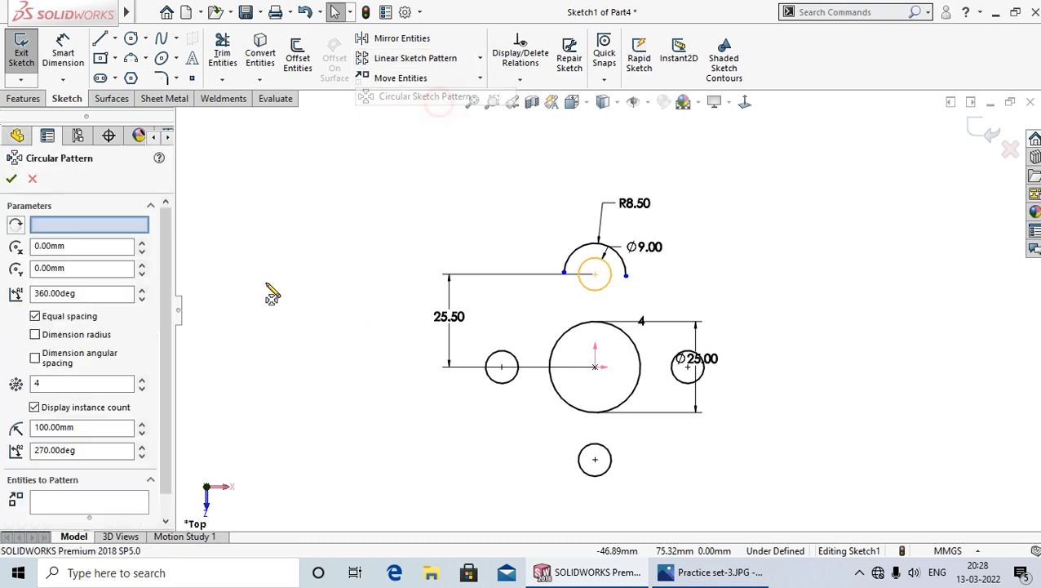
pyautogui.click(596, 367)
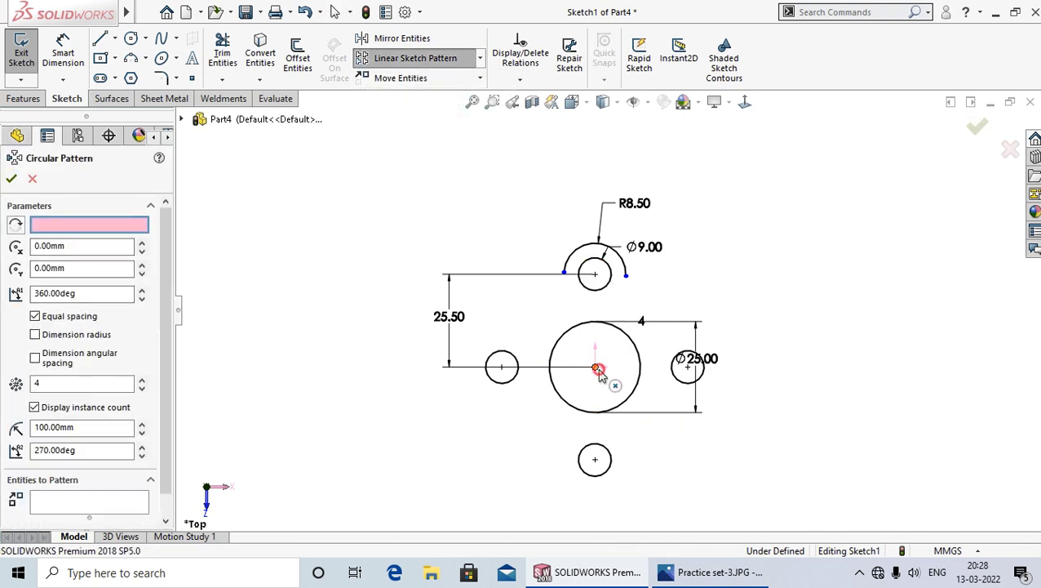
pyautogui.click(115, 499)
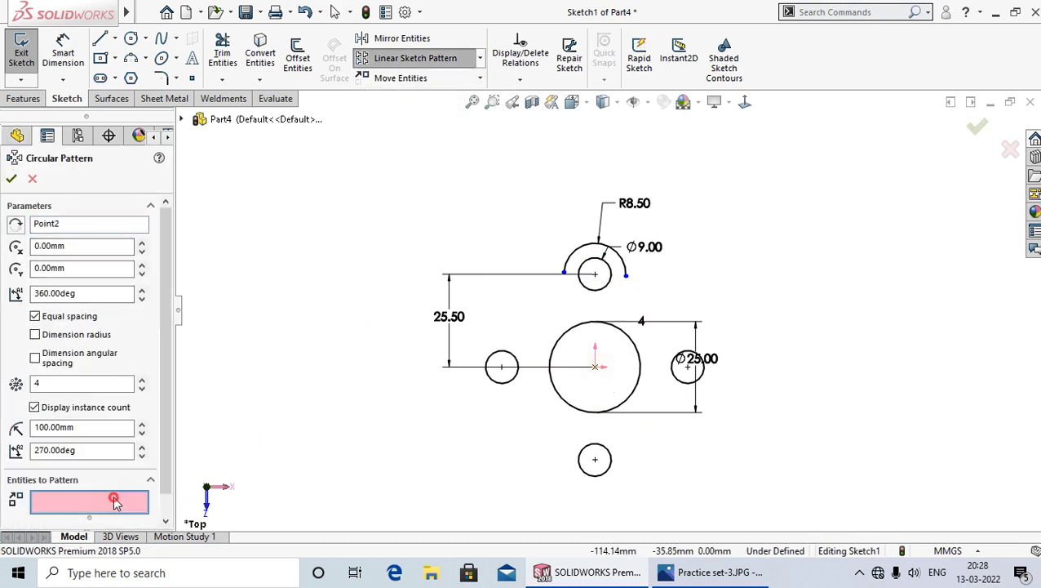
pyautogui.click(625, 263)
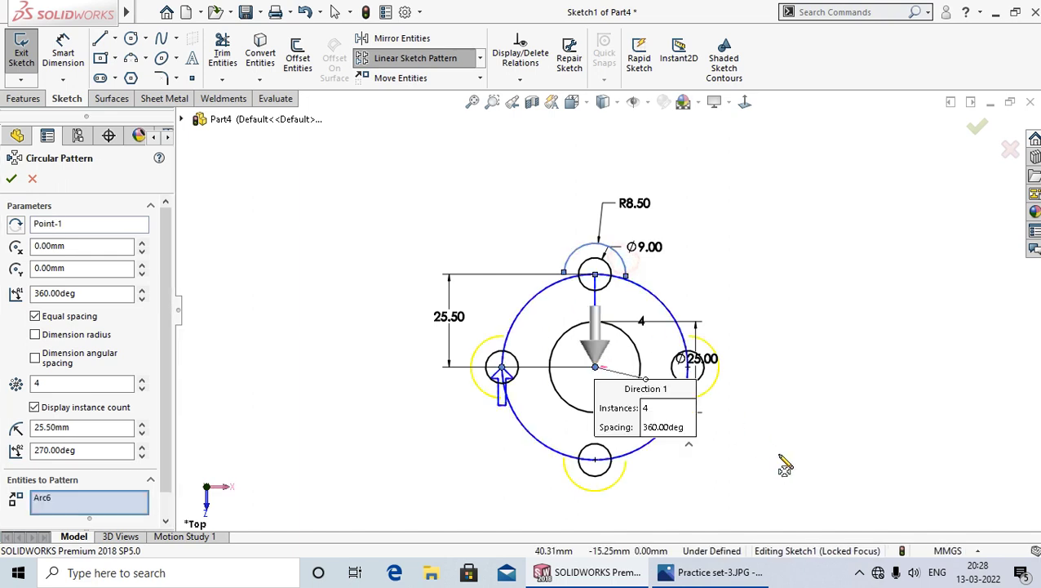
pyautogui.scroll(1, 612, 418)
pyautogui.scroll(-1, 636, 384)
pyautogui.moveTo(612, 367); pyautogui.dragTo(624, 347)
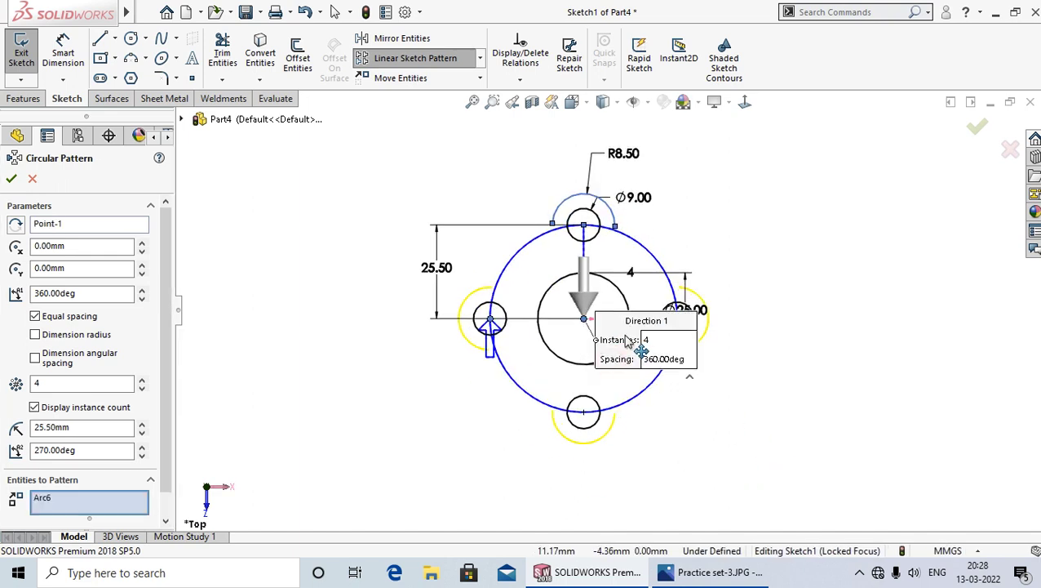
pyautogui.click(12, 181)
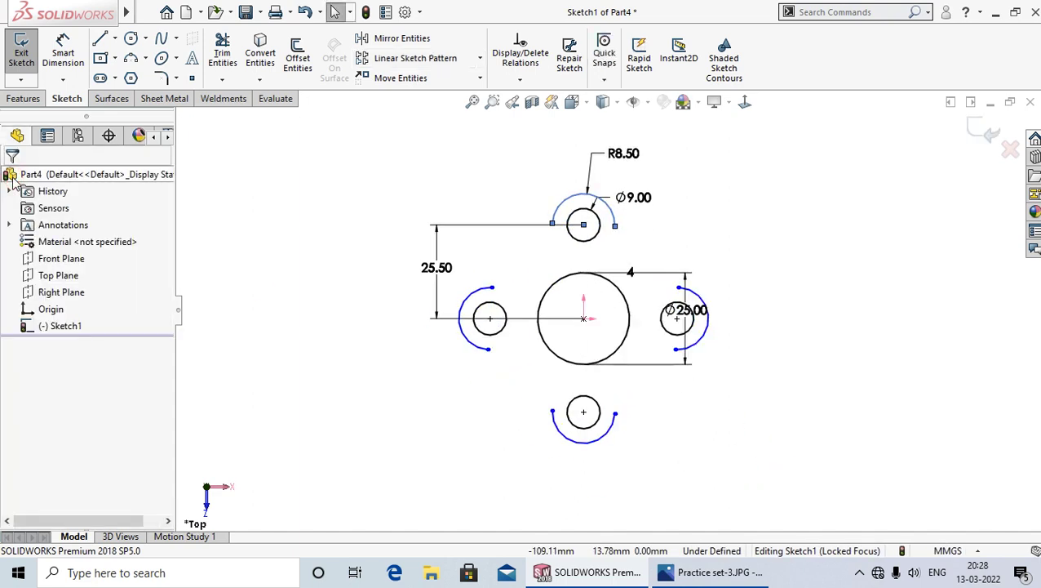
# - Inspect the patterned arcs and compare them against the flange reference drawing
pyautogui.click(466, 337)
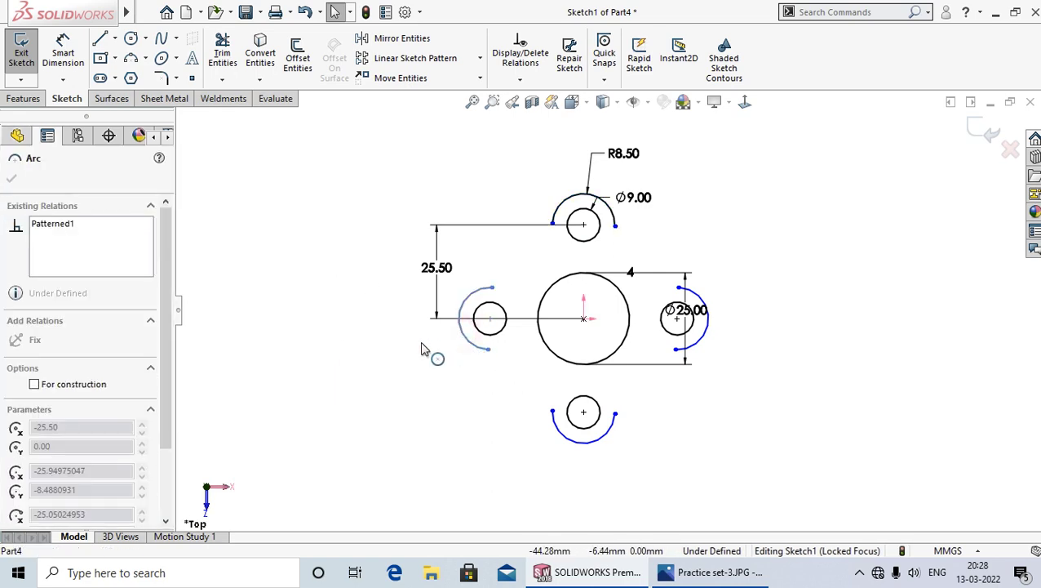
pyautogui.click(390, 364)
pyautogui.scroll(-3, 437, 339)
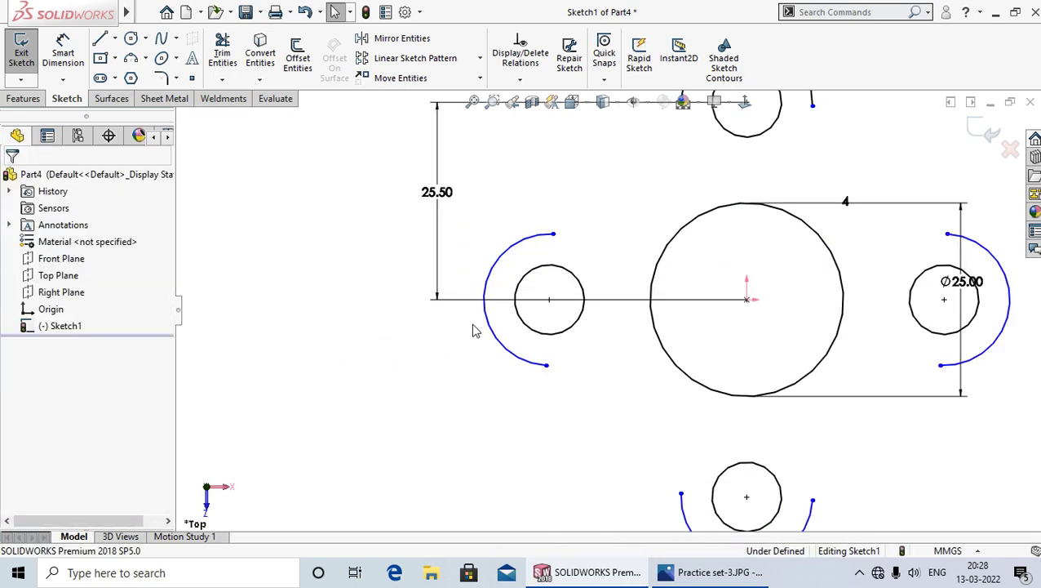
pyautogui.click(491, 338)
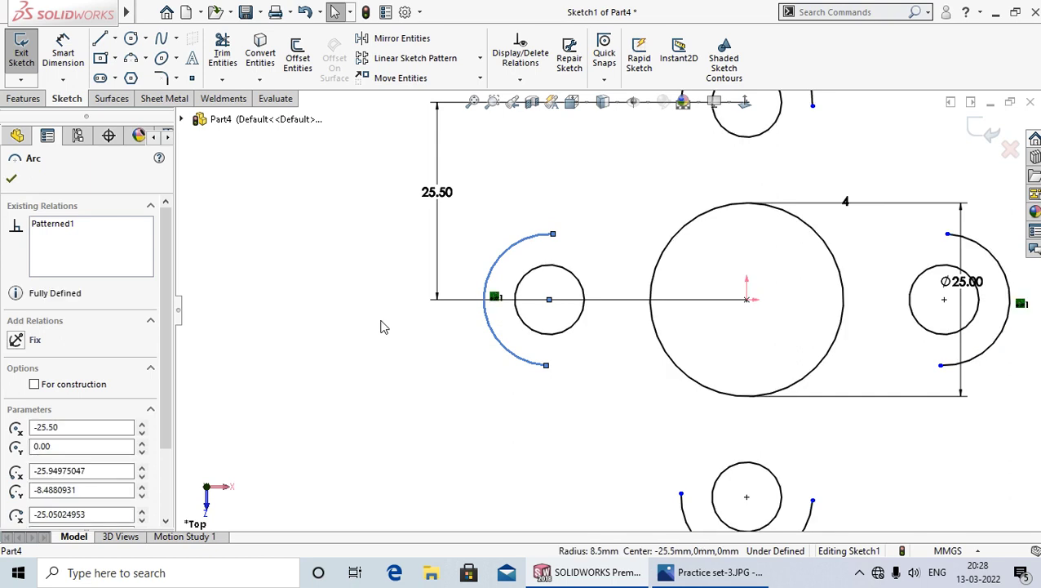
pyautogui.click(437, 365)
pyautogui.scroll(3, 630, 466)
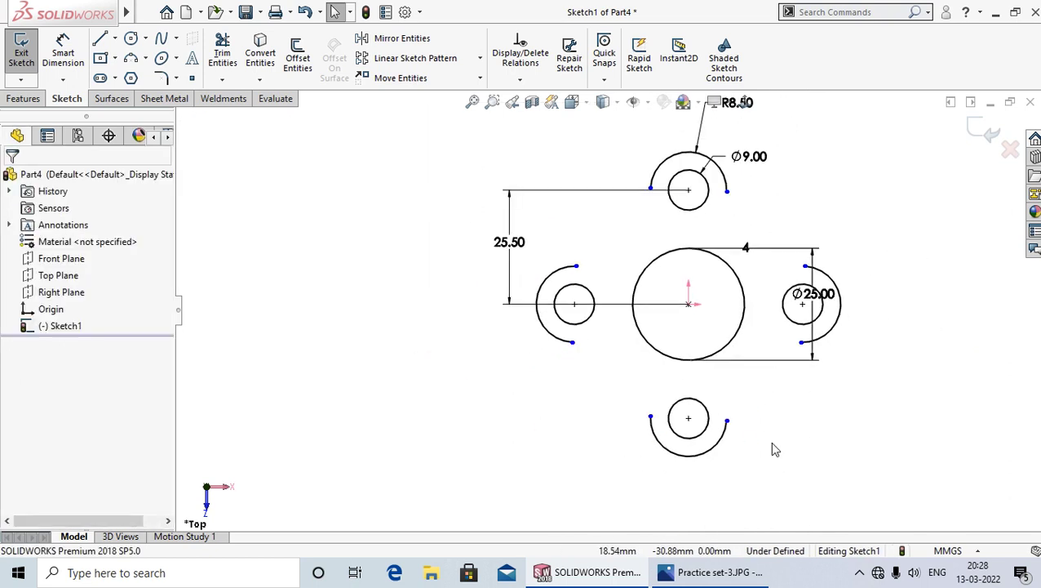
pyautogui.scroll(3, 633, 302)
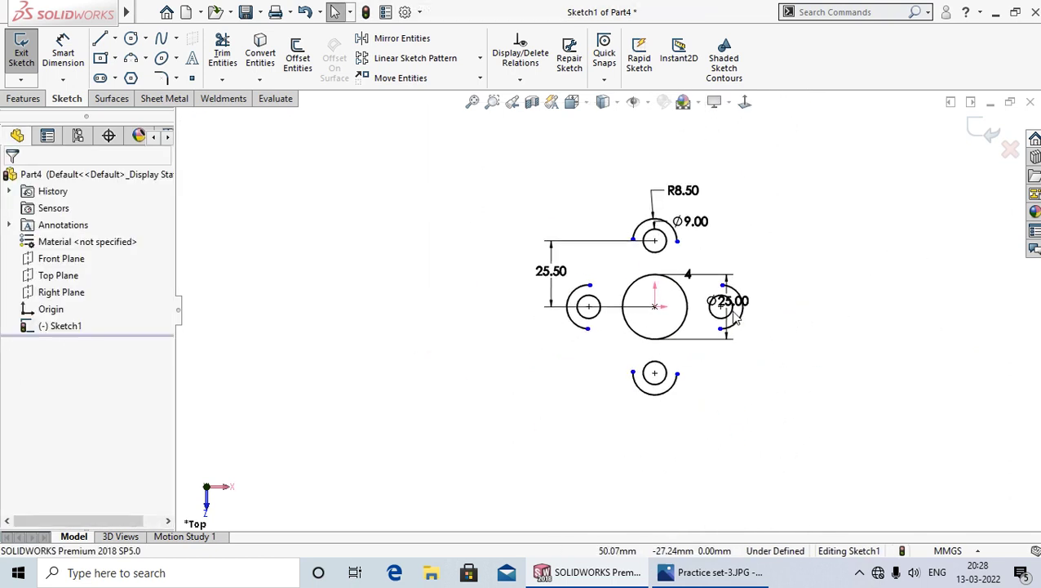
pyautogui.scroll(-2, 707, 365)
pyautogui.click(692, 572)
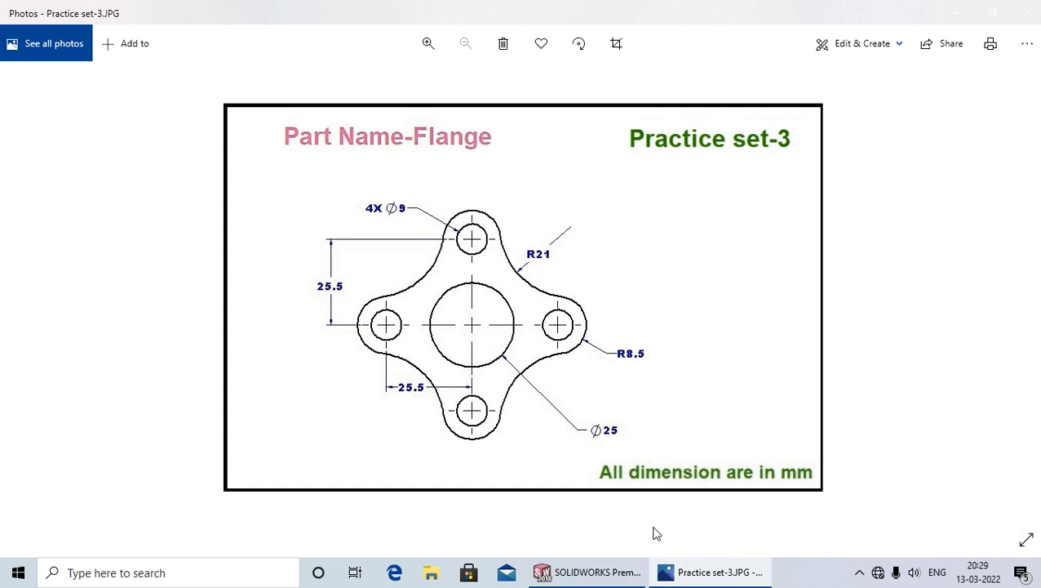
pyautogui.click(598, 572)
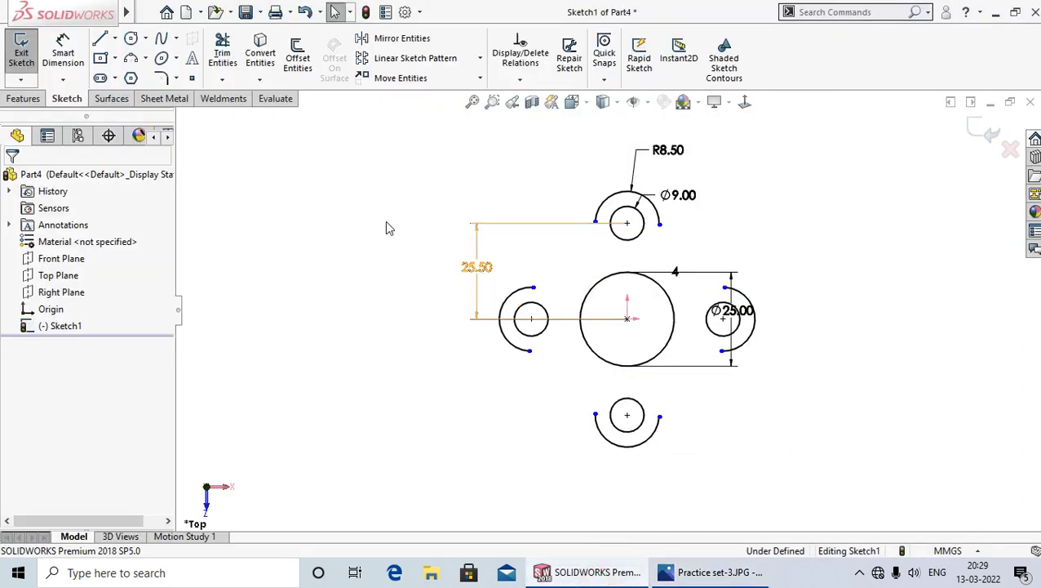
# - Draw a three-point arc from the left lobe's upper end to the top lobe's left end
pyautogui.click(130, 64)
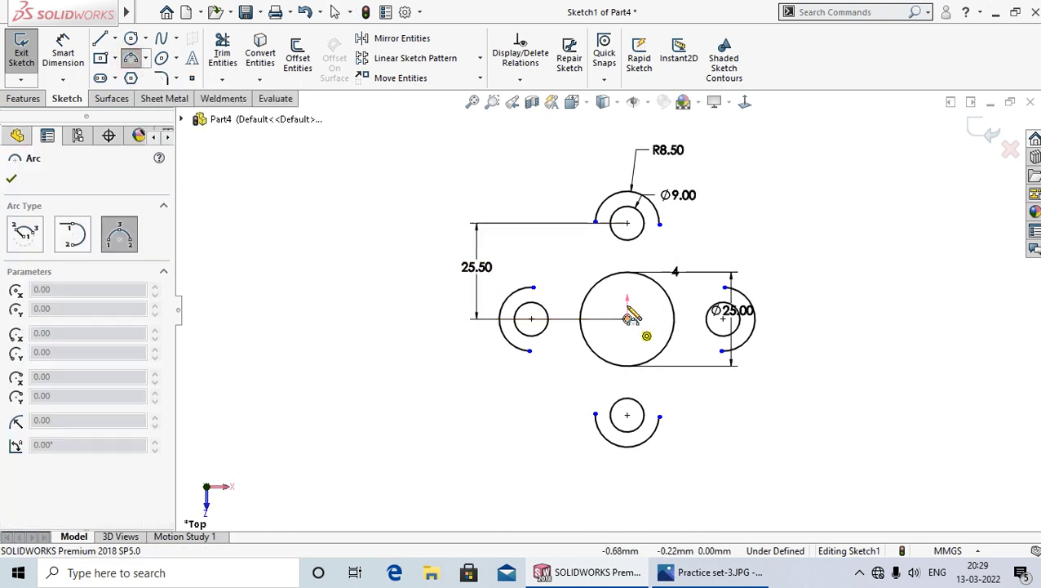
pyautogui.scroll(-1, 587, 260)
pyautogui.scroll(-3, 587, 260)
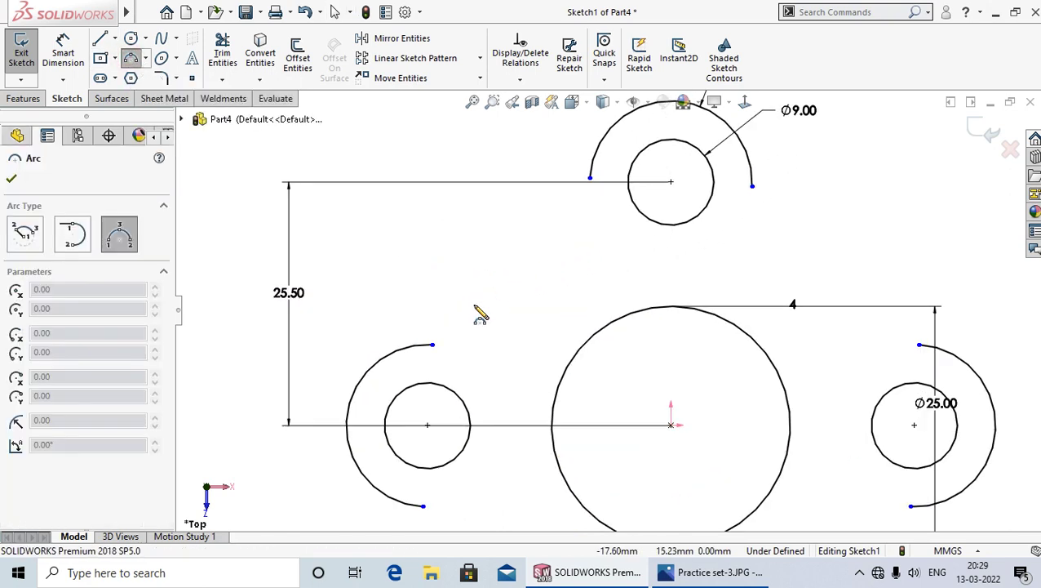
pyautogui.click(433, 344)
pyautogui.click(591, 178)
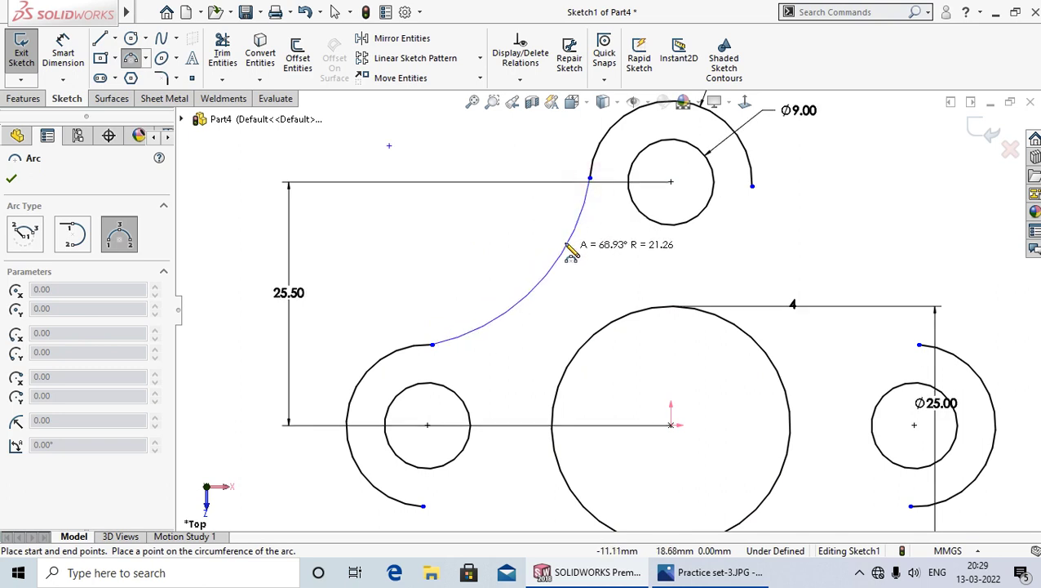
pyautogui.click(565, 241)
pyautogui.rightClick(571, 232)
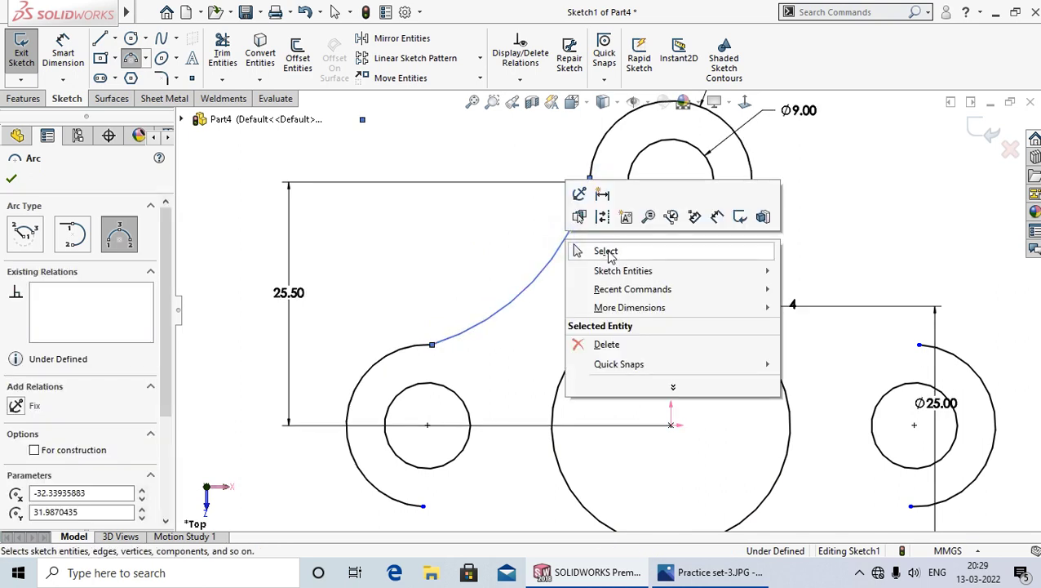
pyautogui.click(600, 250)
# - Make the connecting arc tangent to both the top and left lobe arcs
pyautogui.click(446, 315)
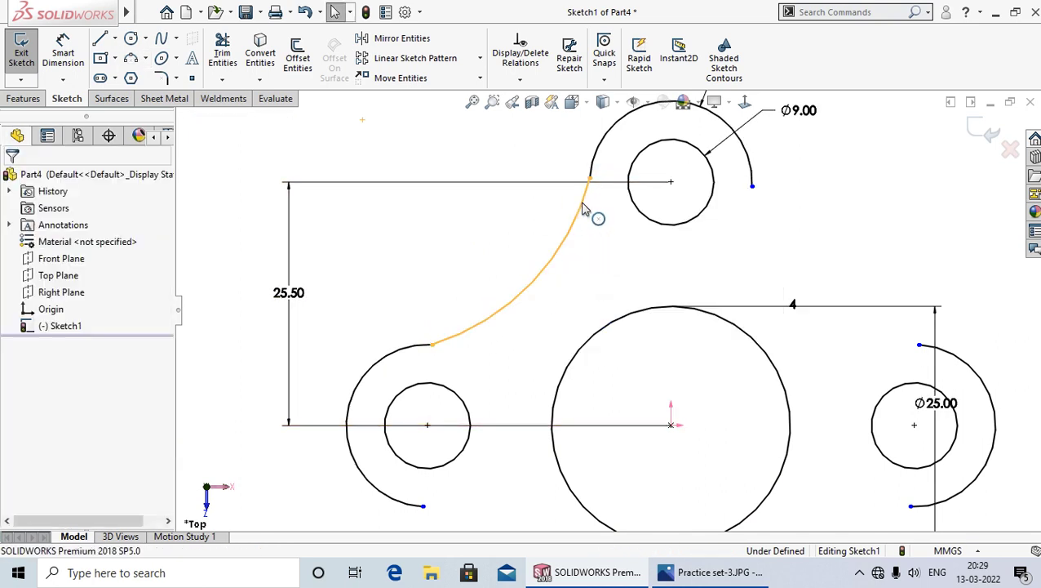
pyautogui.click(581, 205)
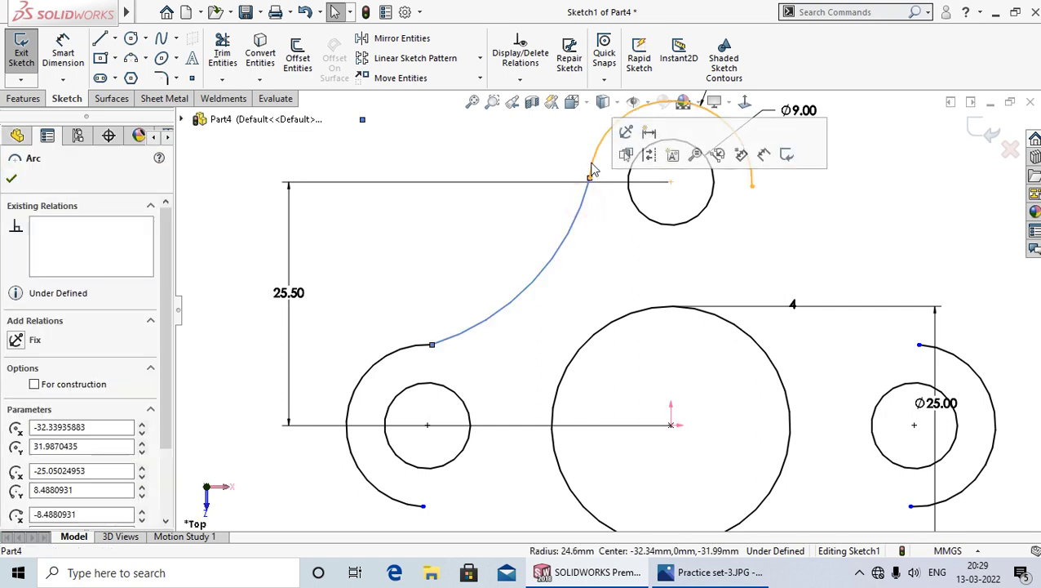
pyautogui.keyDown('ctrl'); pyautogui.click(596, 162); pyautogui.keyUp('ctrl')
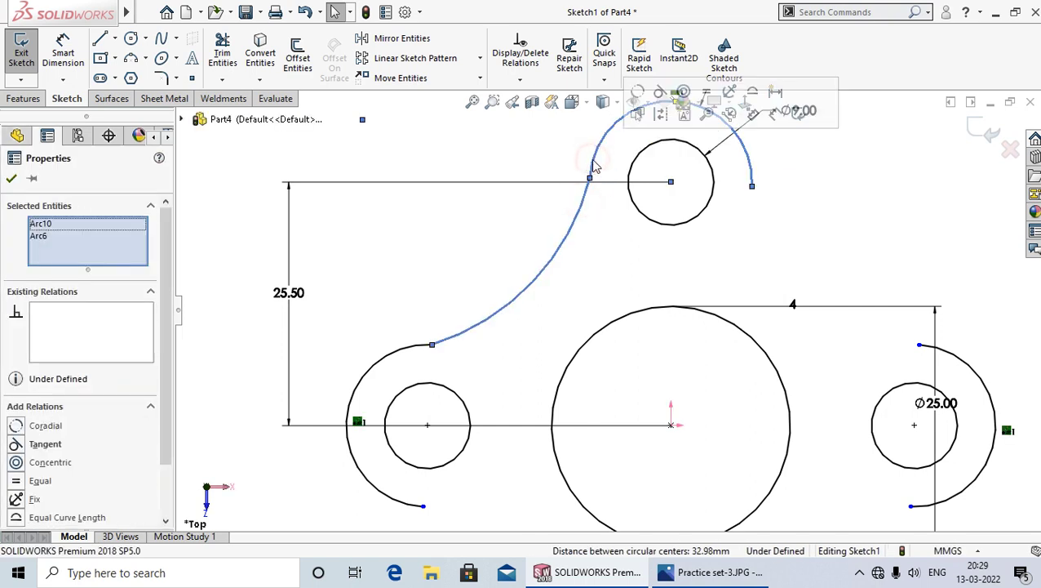
pyautogui.click(660, 93)
pyautogui.click(482, 237)
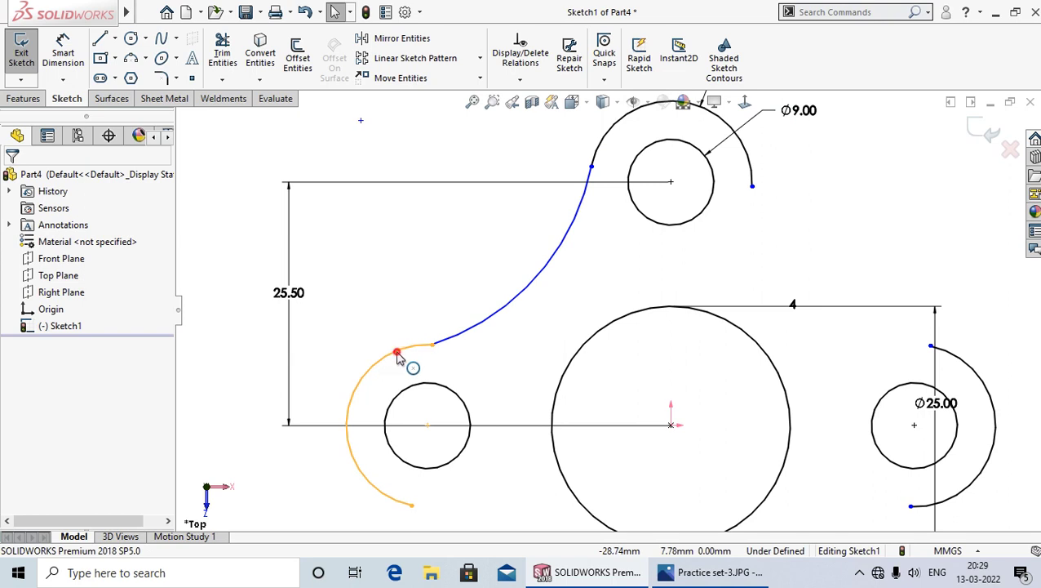
pyautogui.click(398, 356)
pyautogui.keyDown('ctrl'); pyautogui.click(457, 335); pyautogui.keyUp('ctrl')
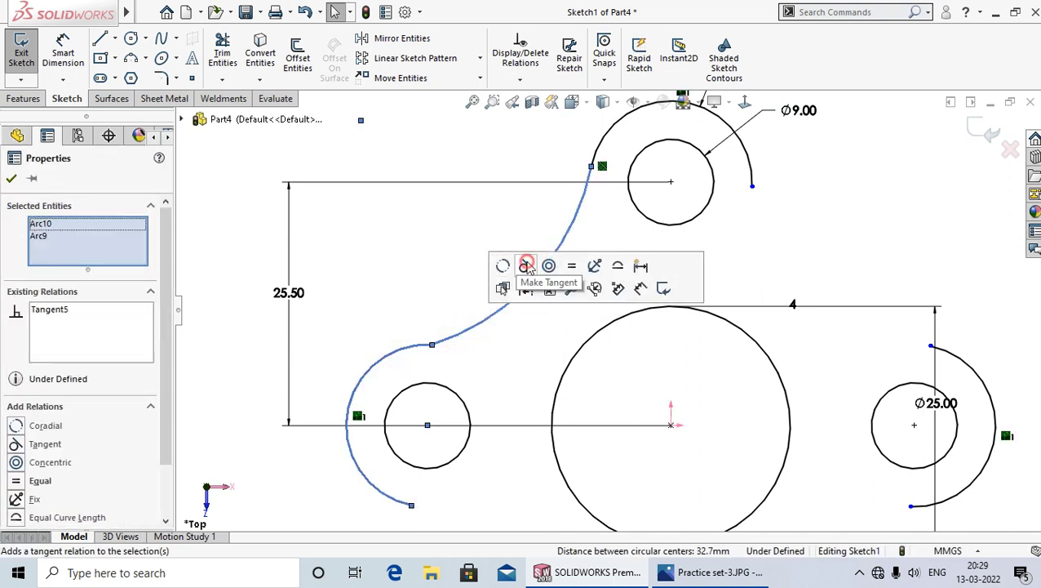
pyautogui.click(527, 266)
pyautogui.click(420, 250)
# - Dimension the blending arc's radius to 21
pyautogui.click(63, 50)
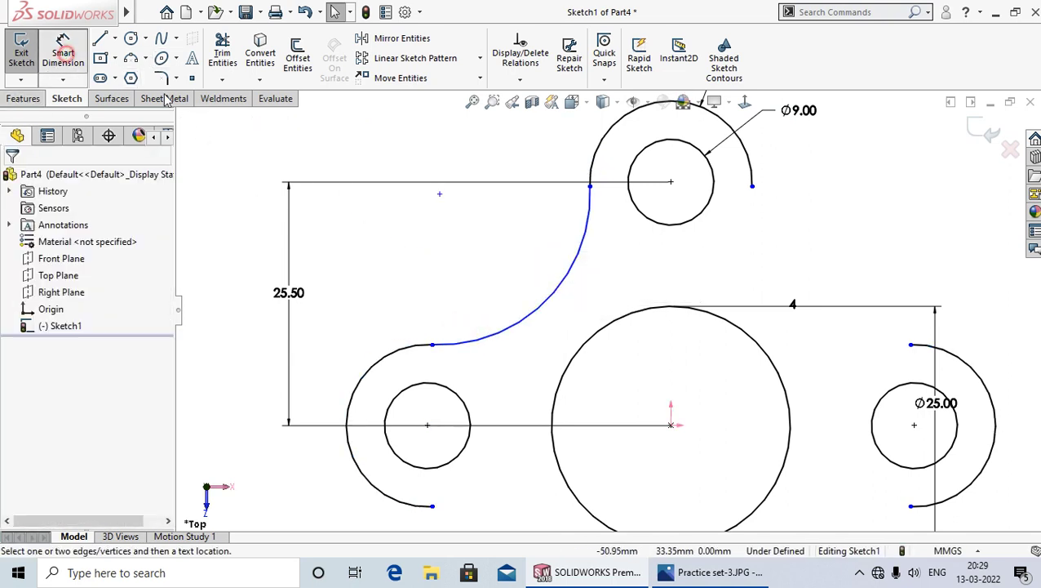
pyautogui.click(540, 309)
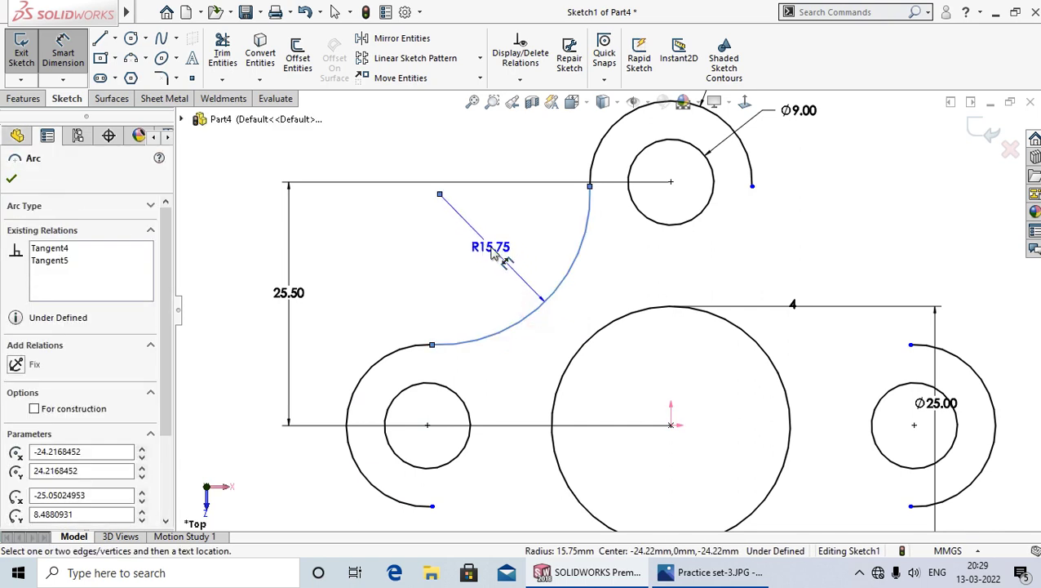
pyautogui.click(547, 318)
pyautogui.write('21')
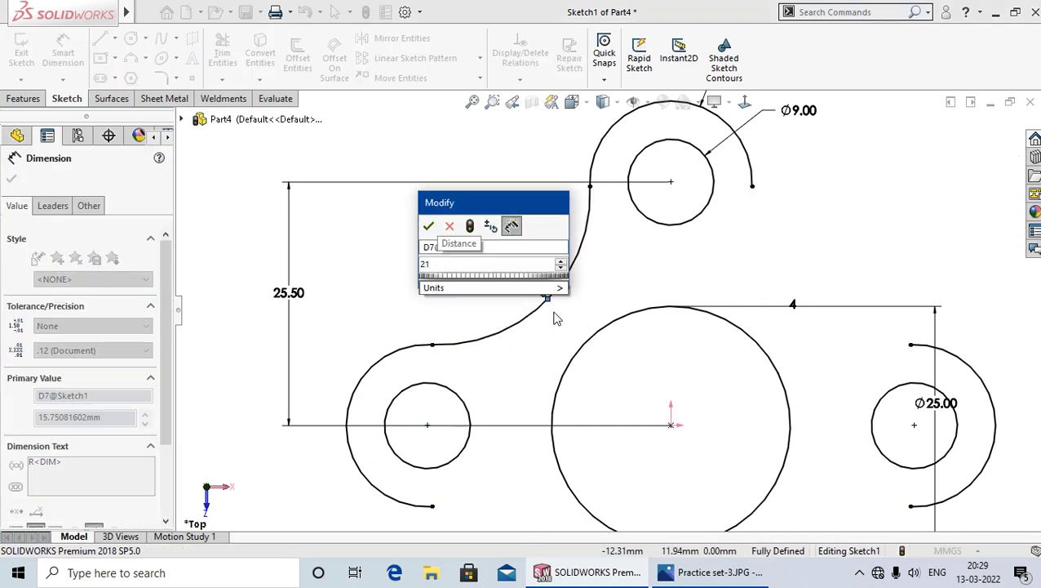
pyautogui.press('Return')
pyautogui.press('Escape')
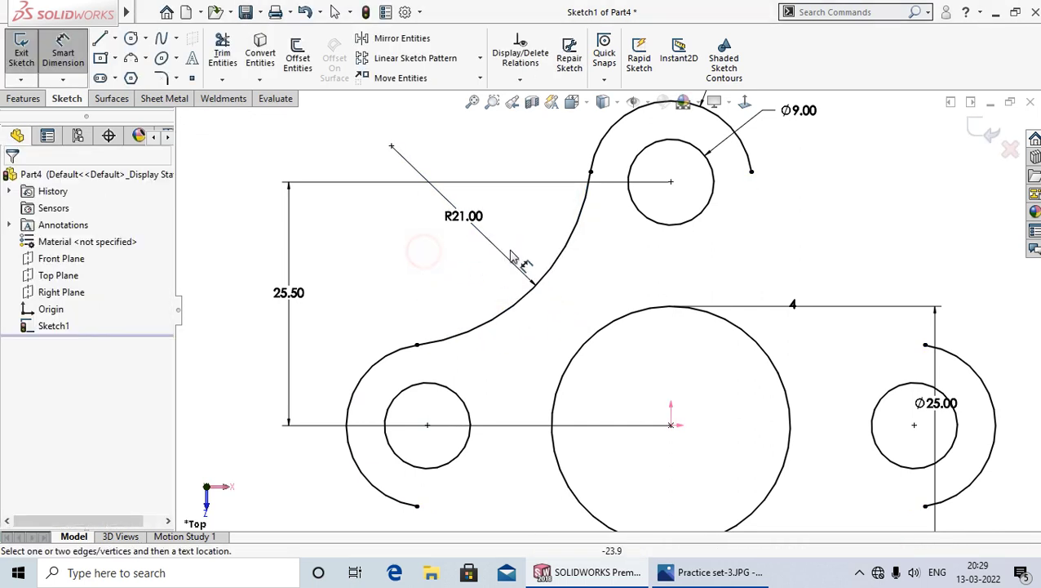
pyautogui.scroll(3, 674, 433)
pyautogui.scroll(-2, 645, 362)
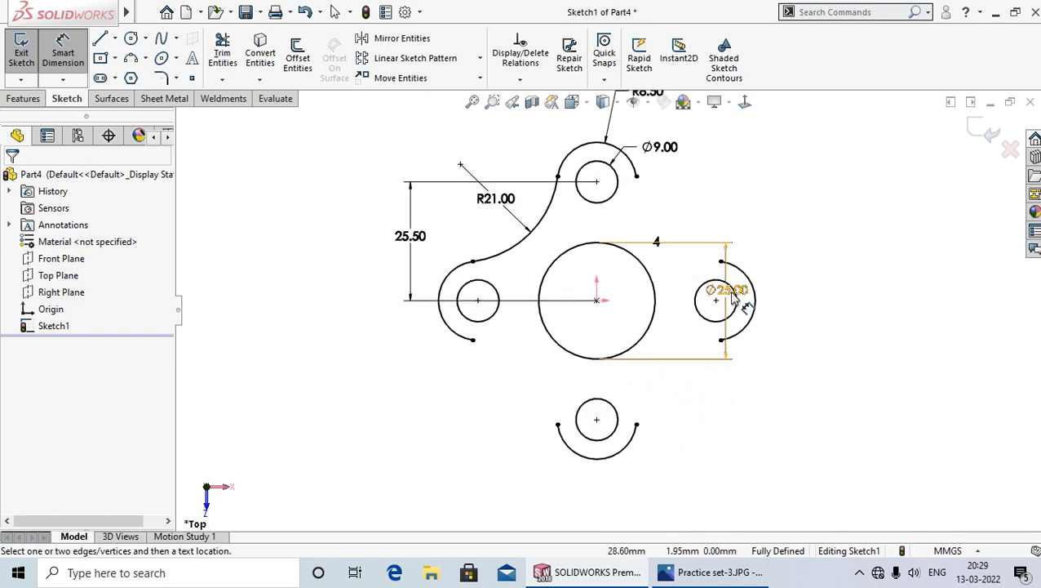
# - Move the Ø25.00 dimension further right and recheck the reference drawing
pyautogui.moveTo(728, 290); pyautogui.dragTo(808, 298)
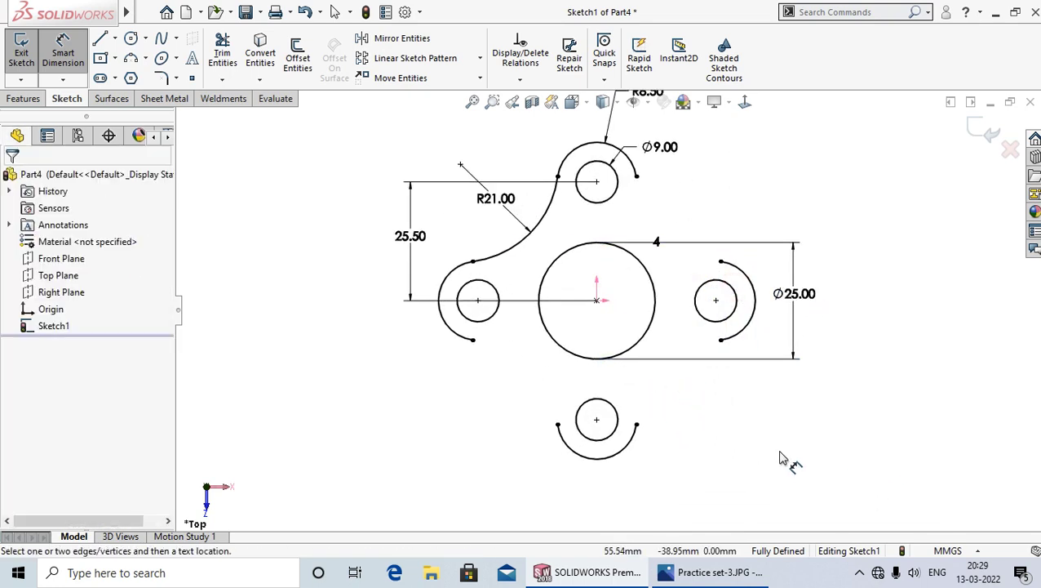
pyautogui.scroll(2, 690, 332)
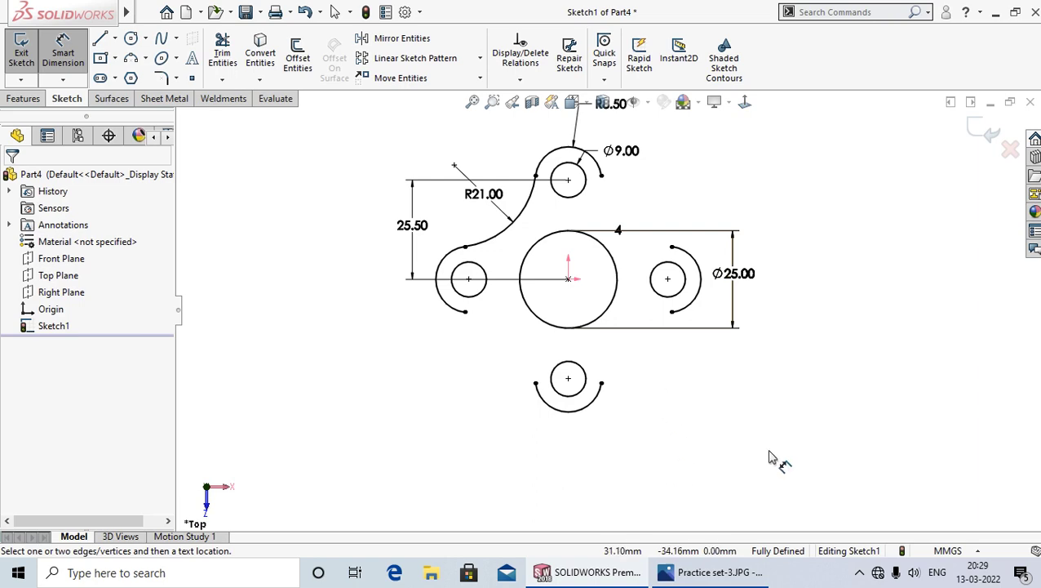
pyautogui.click(722, 574)
pyautogui.click(723, 574)
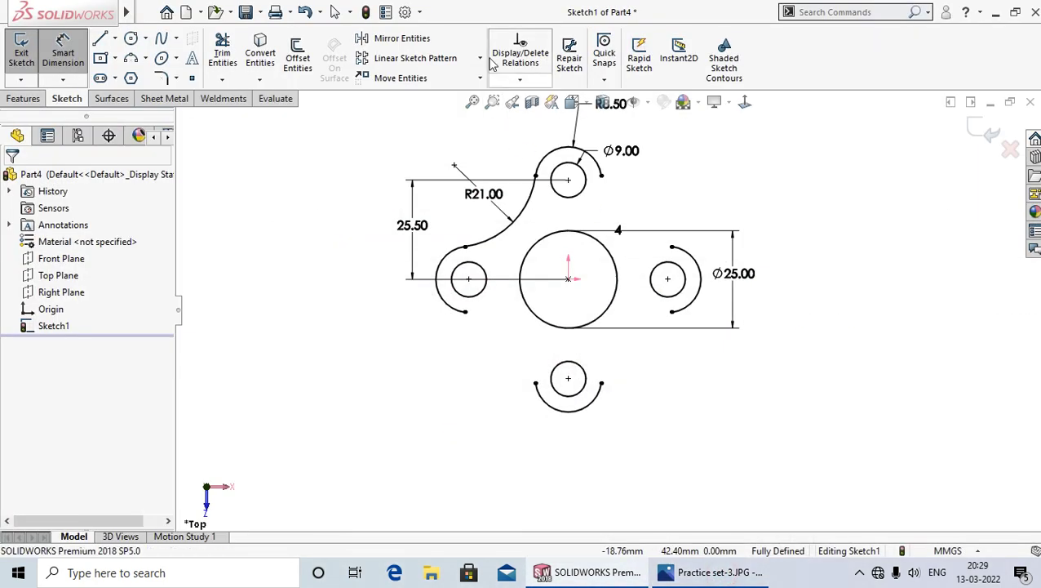
# - Circular-pattern the R21 arc about the big circle's centre, 4 instances over 360°
pyautogui.click(480, 58)
pyautogui.click(450, 98)
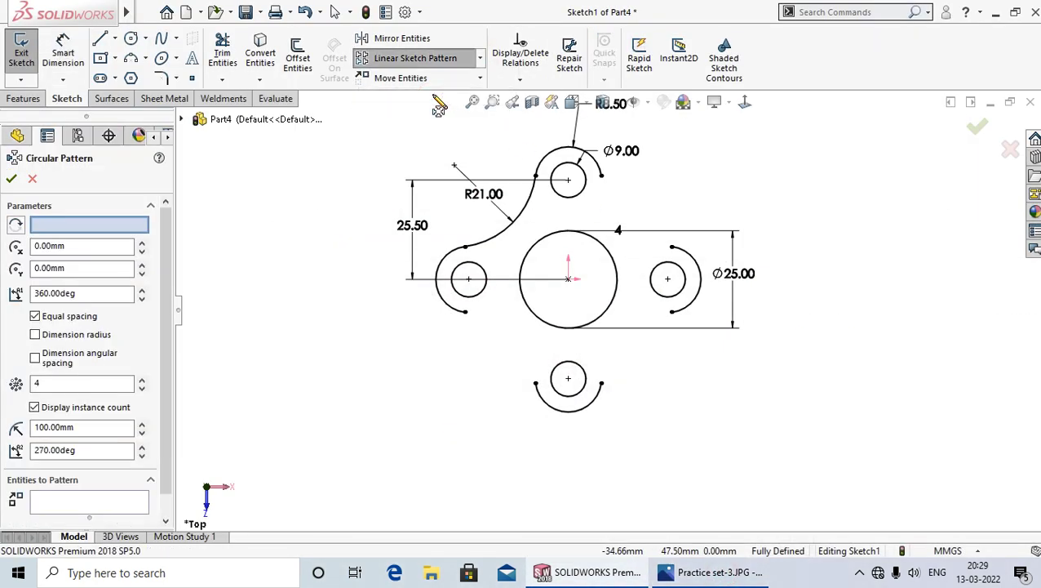
pyautogui.click(74, 225)
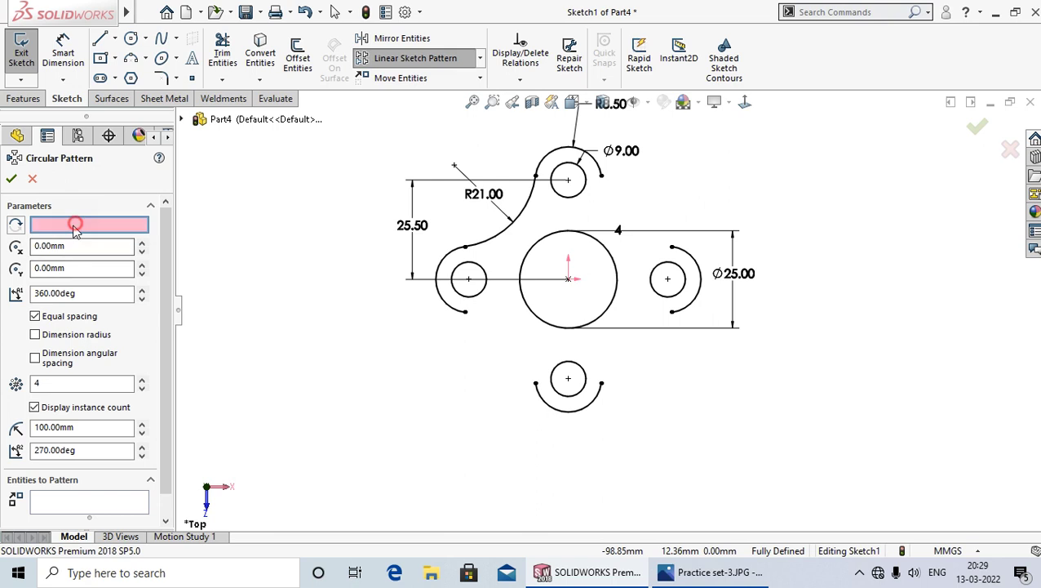
pyautogui.click(569, 279)
pyautogui.click(78, 504)
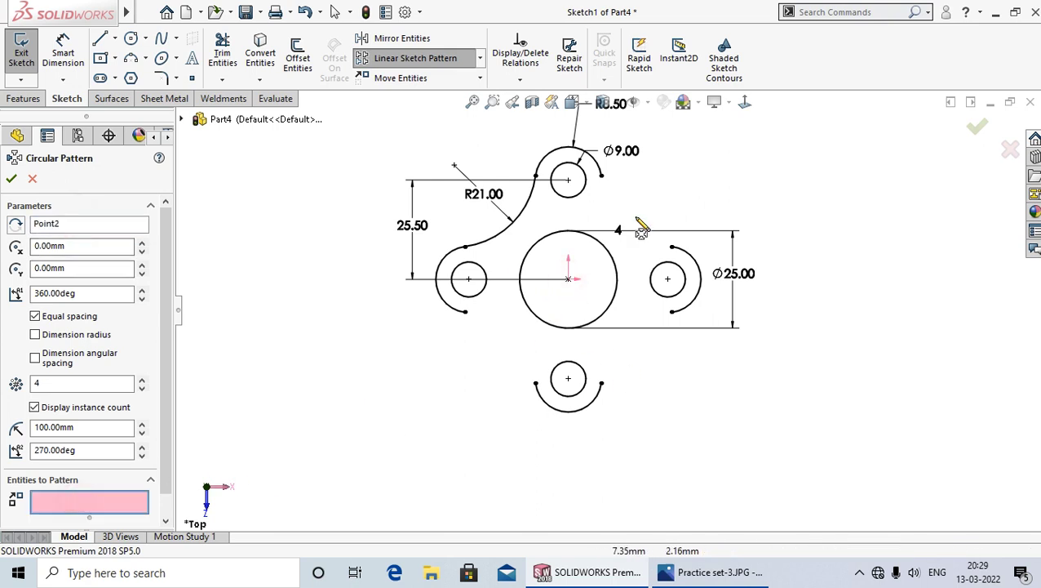
pyautogui.click(524, 204)
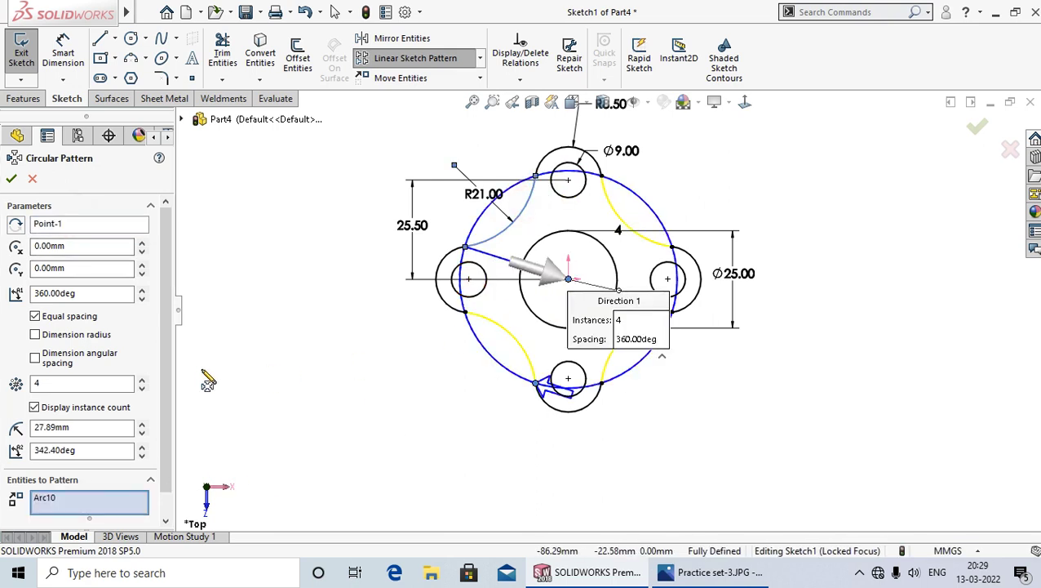
pyautogui.click(11, 178)
# - Fit the view, close the Ø9.00 dimension properties, and exit Sketch1 leaving the flange outline
pyautogui.press('f')
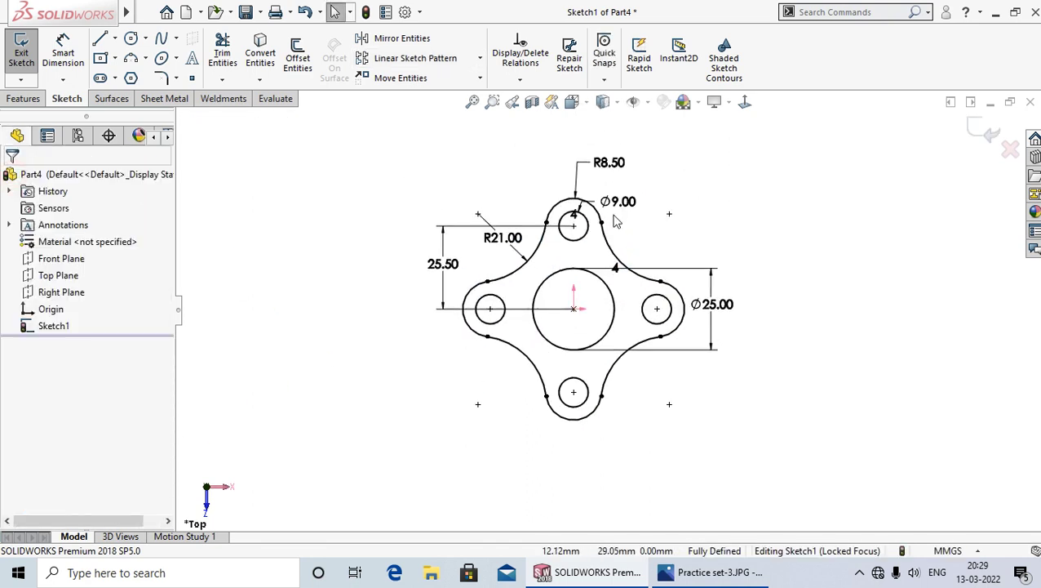
pyautogui.click(644, 209)
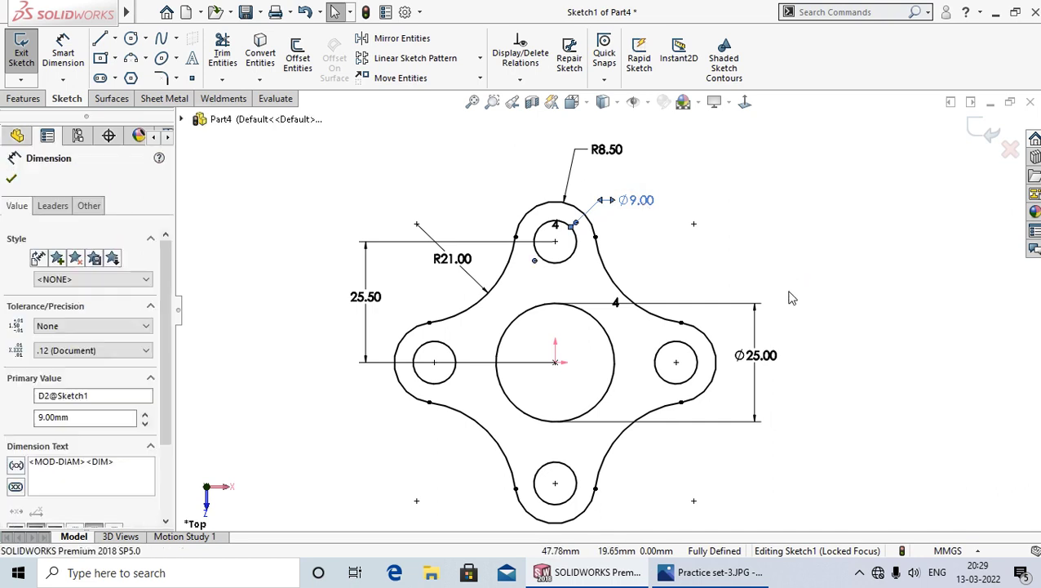
pyautogui.press('z')
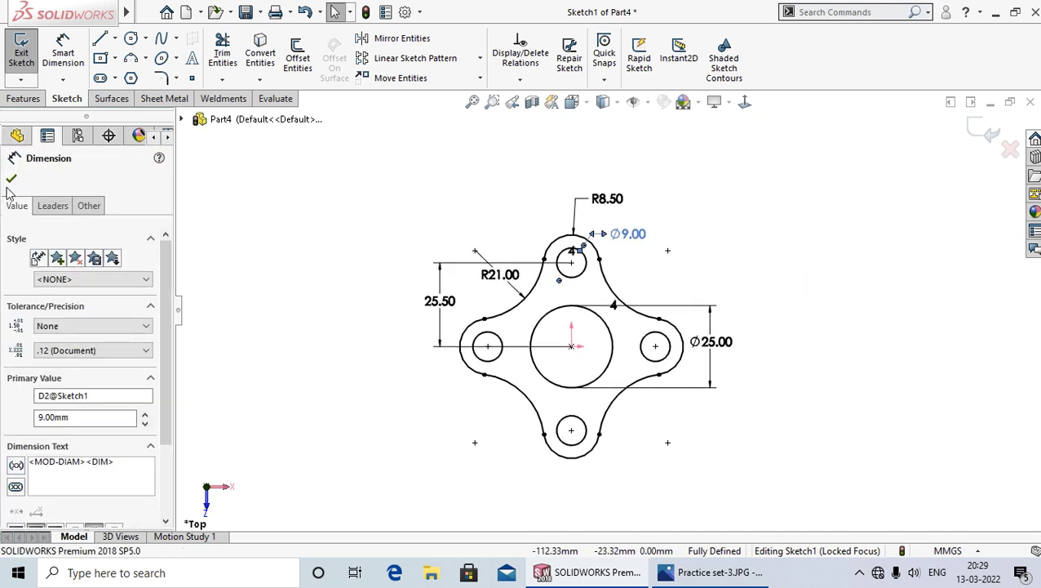
pyautogui.click(11, 178)
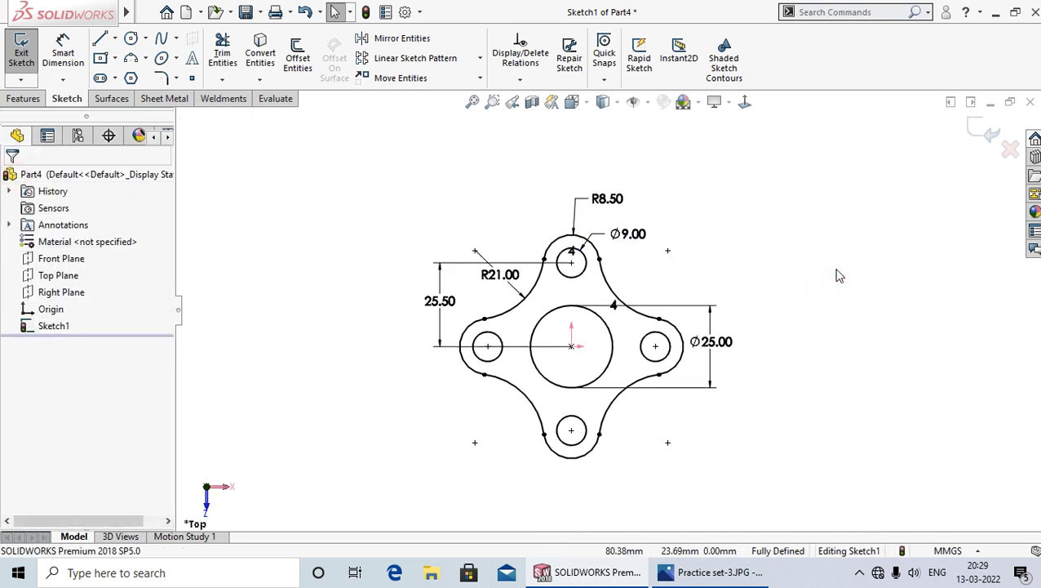
pyautogui.click(977, 128)
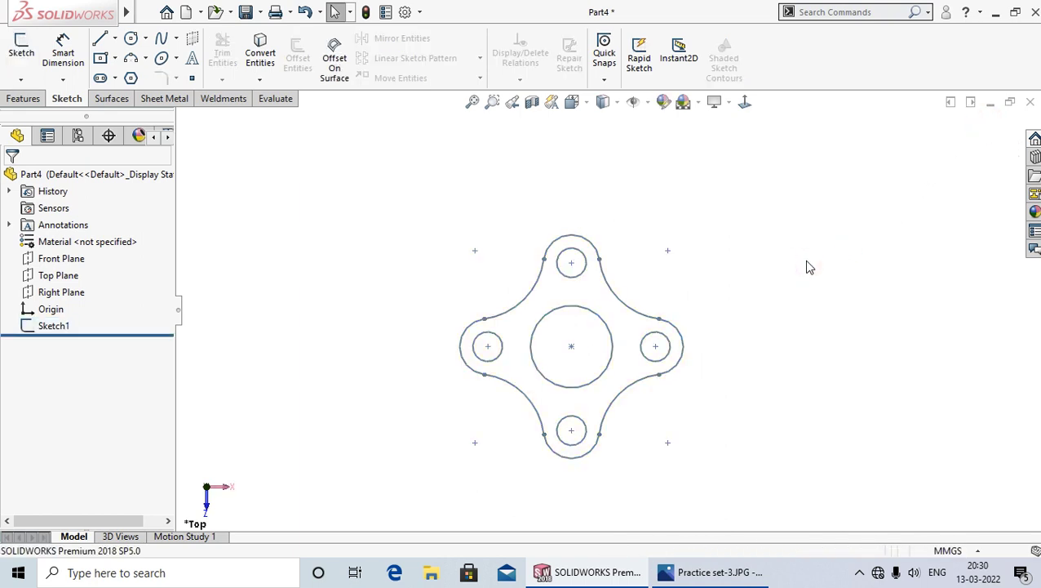
# - Save Part4 in the D:\SKETCH LACTURE folder under the file name SKETCH PRACTICE-3
pyautogui.click(247, 13)
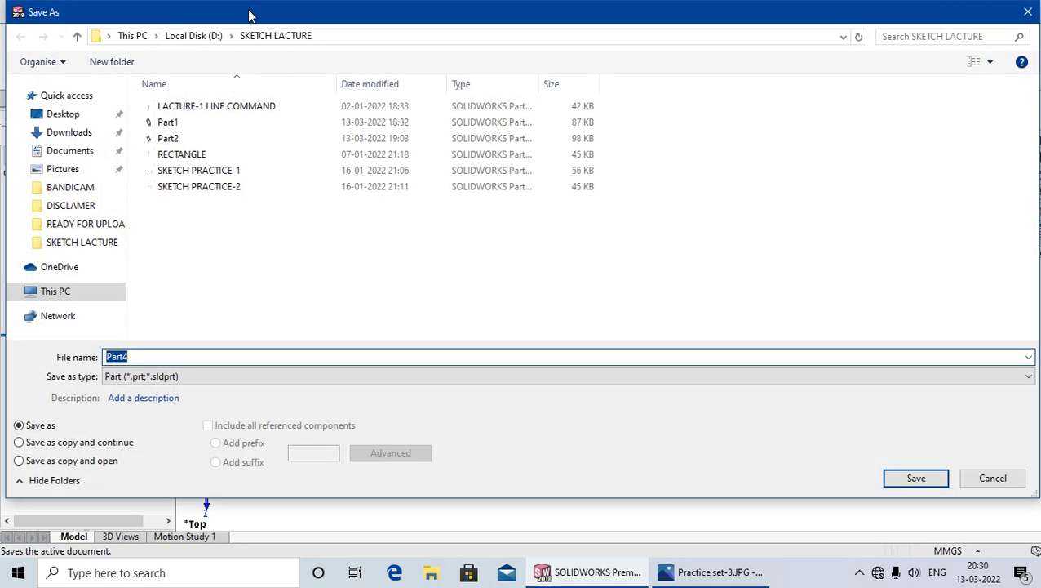
pyautogui.click(77, 36)
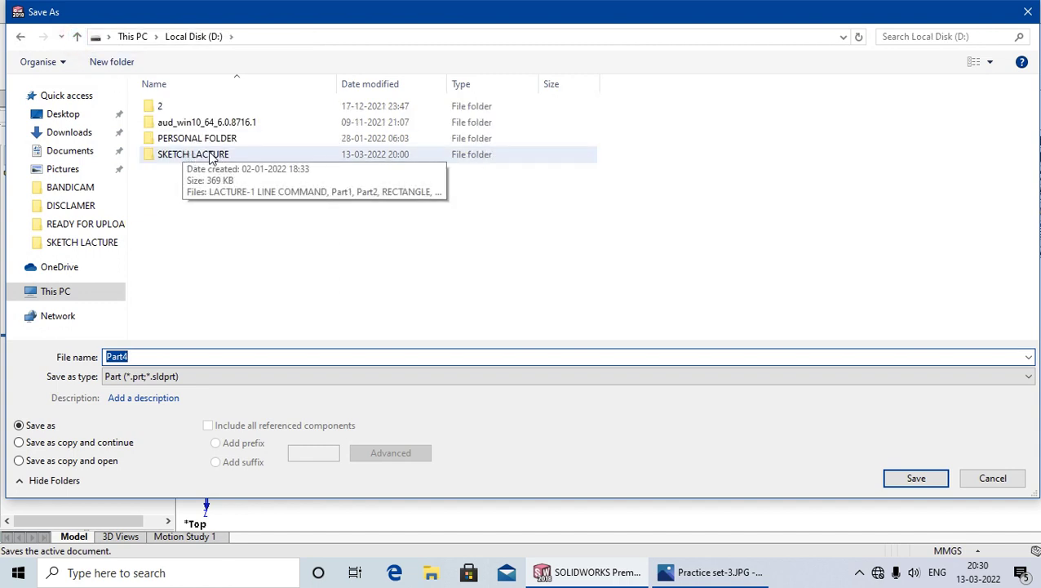
pyautogui.doubleClick(210, 156)
pyautogui.click(162, 358)
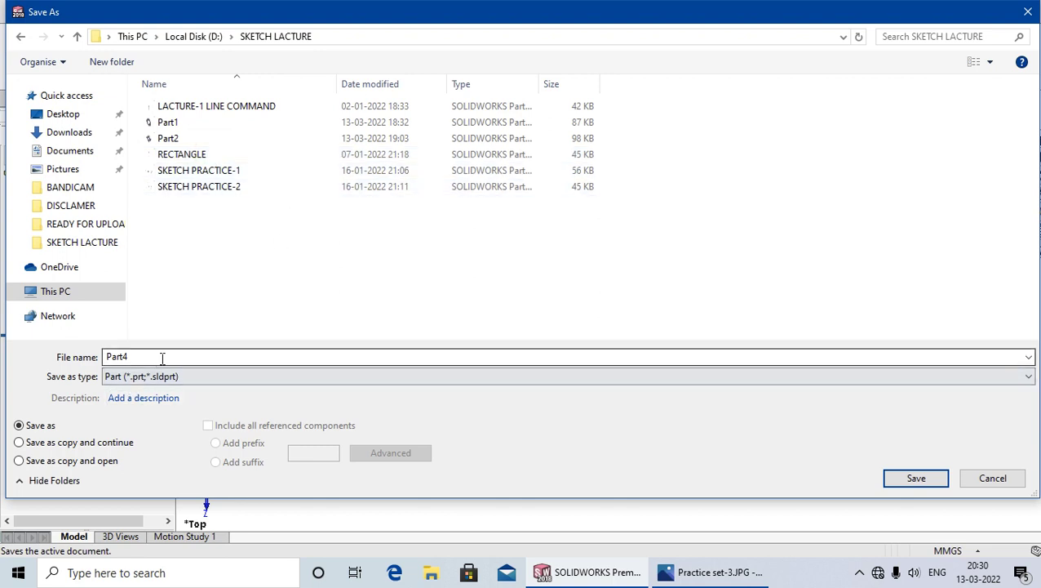
pyautogui.doubleClick(162, 358)
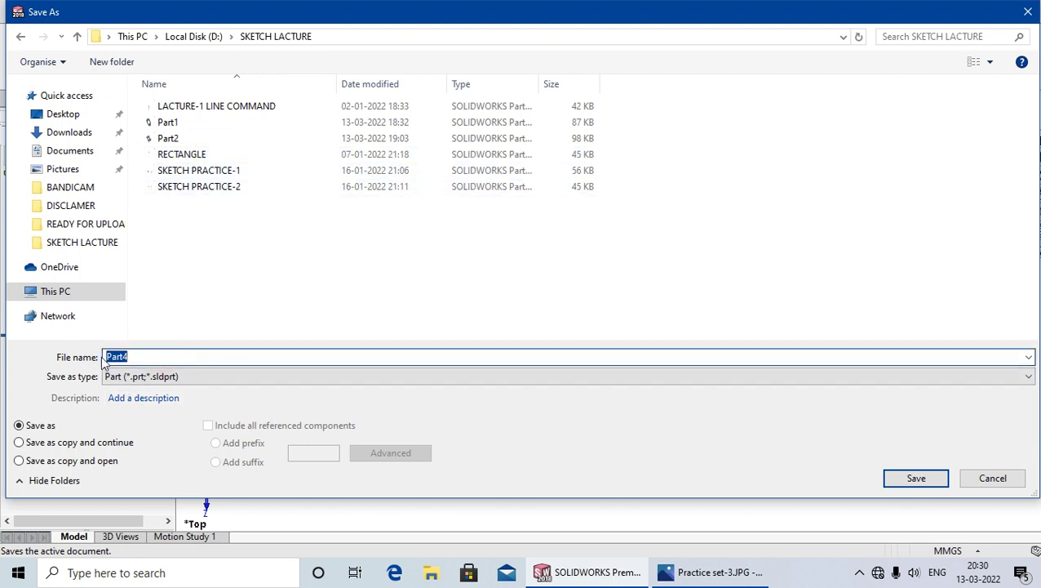
pyautogui.write('SKETCH PRACTICE-')
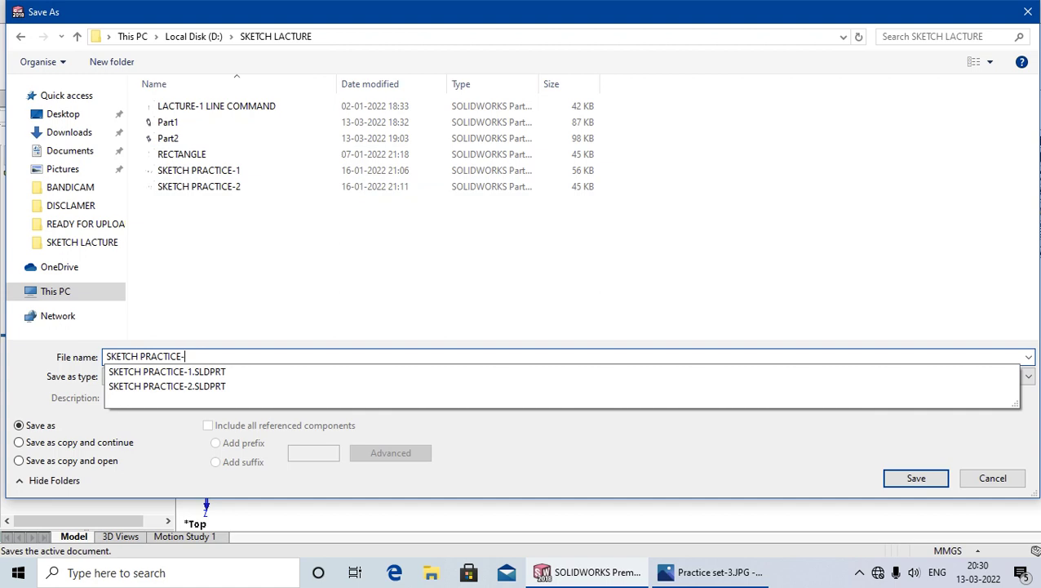
pyautogui.write('3')
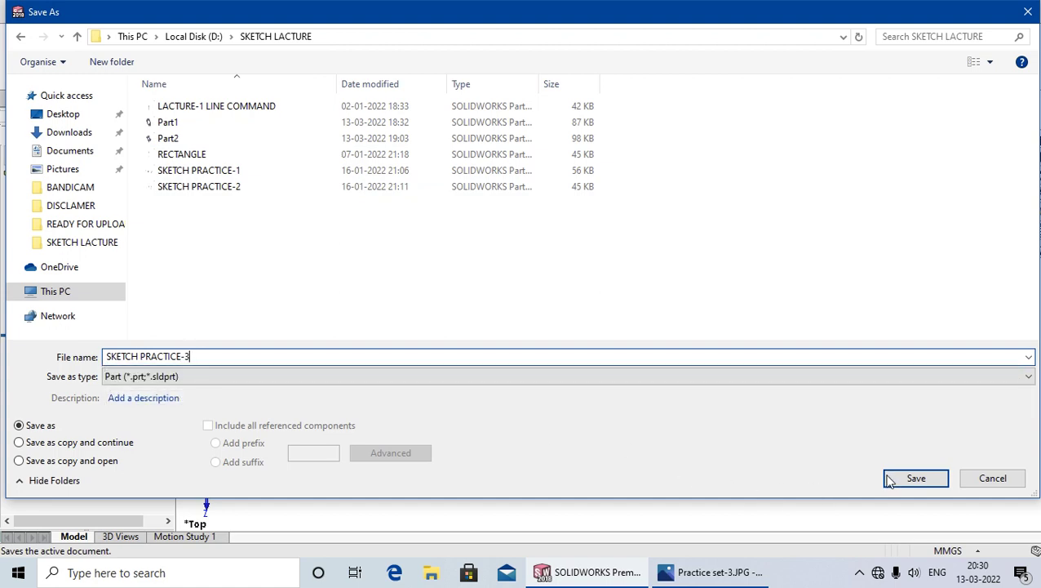
pyautogui.click(889, 480)
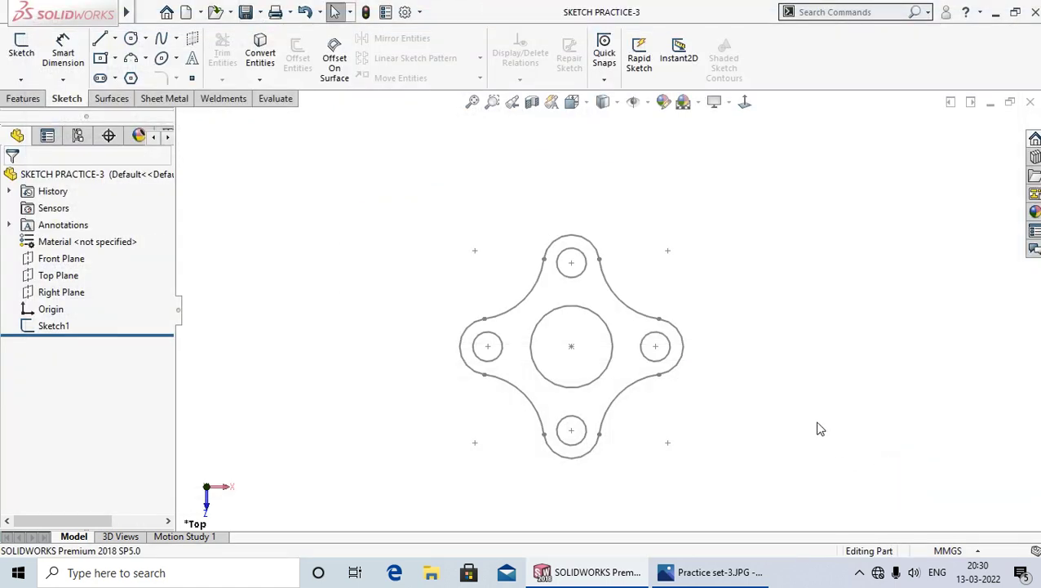